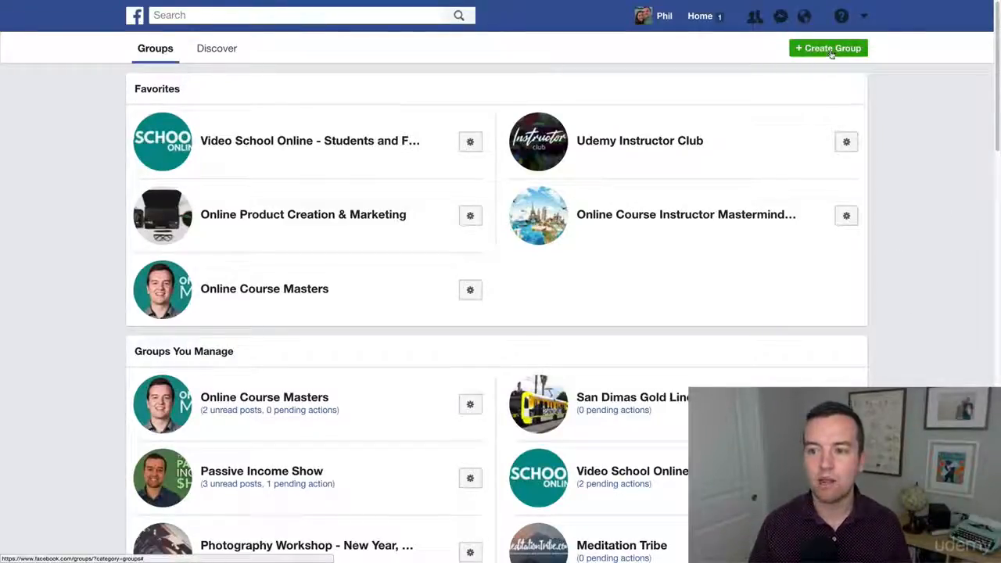
- Start creating a new group, keeping its audience set to outside Loyola Marymount
left_click(821, 48)
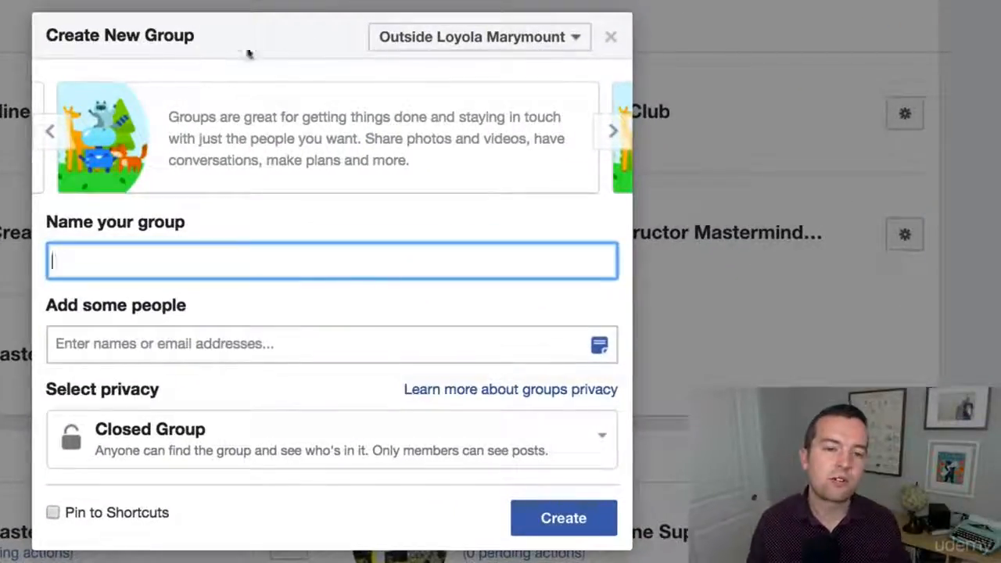
left_click(559, 45)
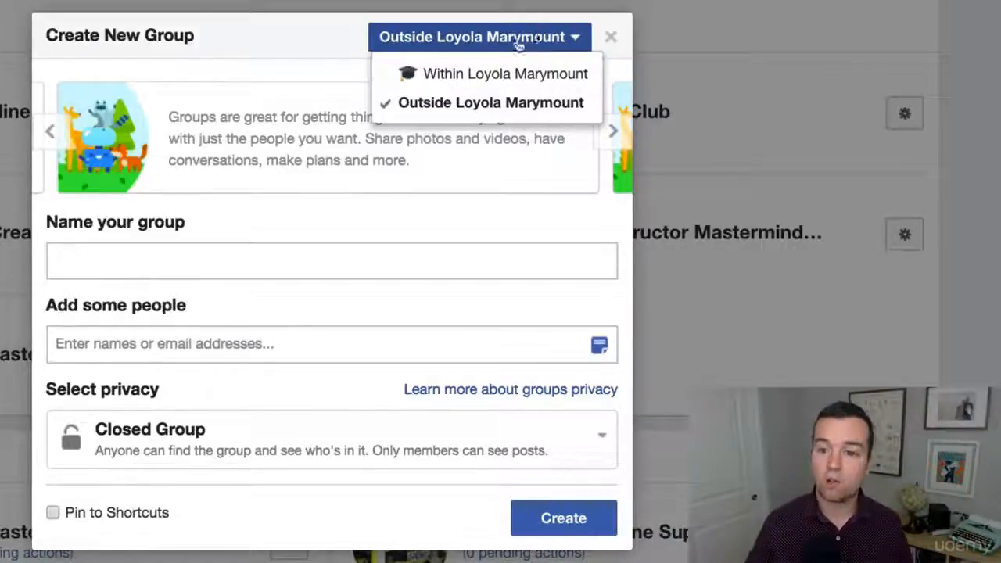
left_click(462, 45)
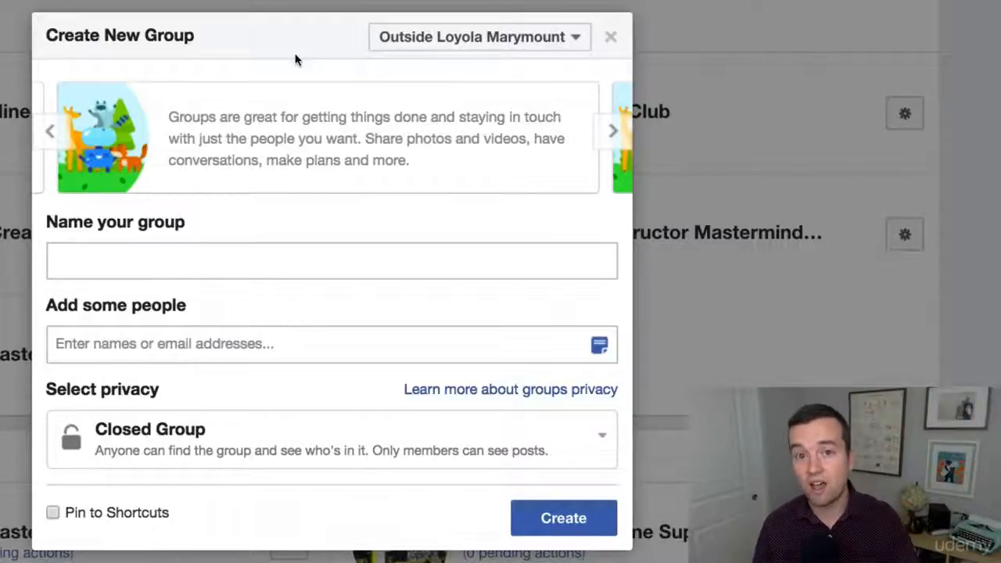
- Name the group Digital Marketing Masterclass - Student Group
left_click(164, 251)
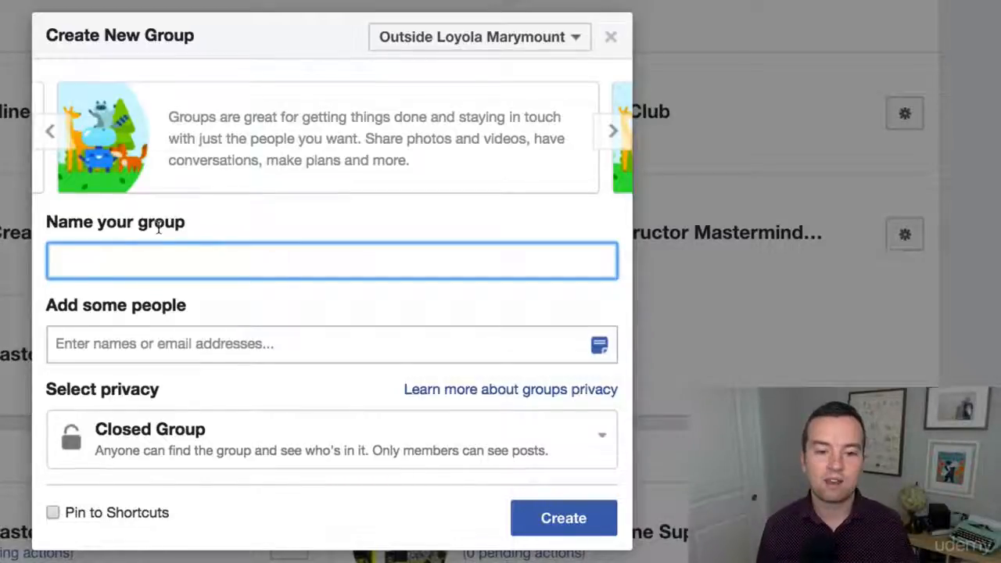
type("Digital Marketing Masterclass")
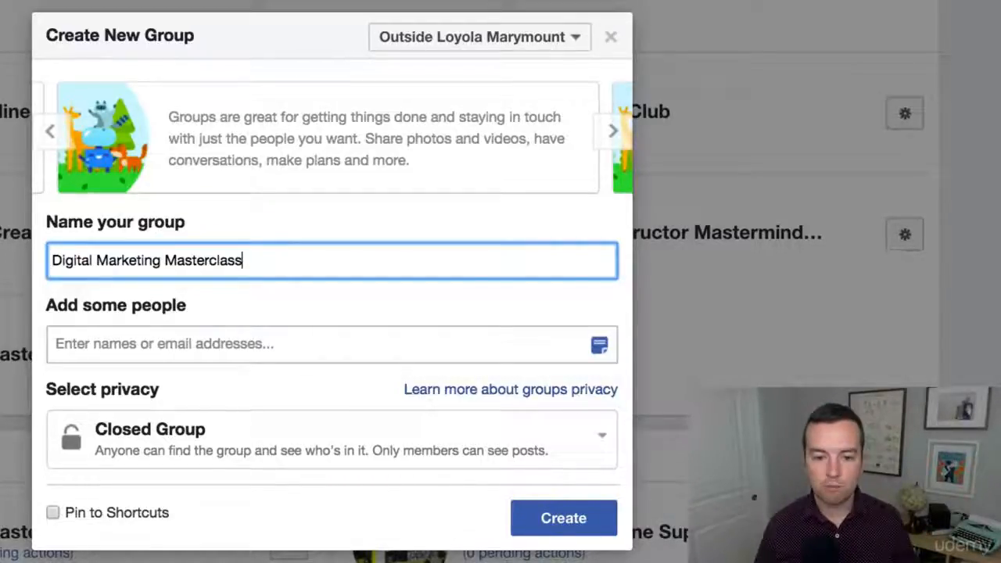
type("- STu")
key("BackSpace")
key("BackSpace")
type("tudent Group")
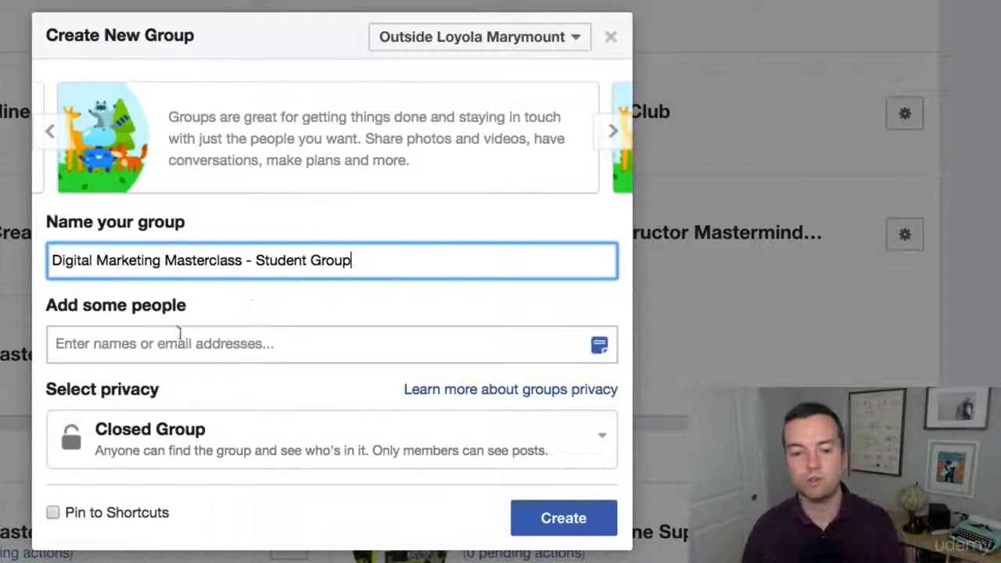
- Keep the privacy as Closed Group and try to create the group
left_click(293, 317)
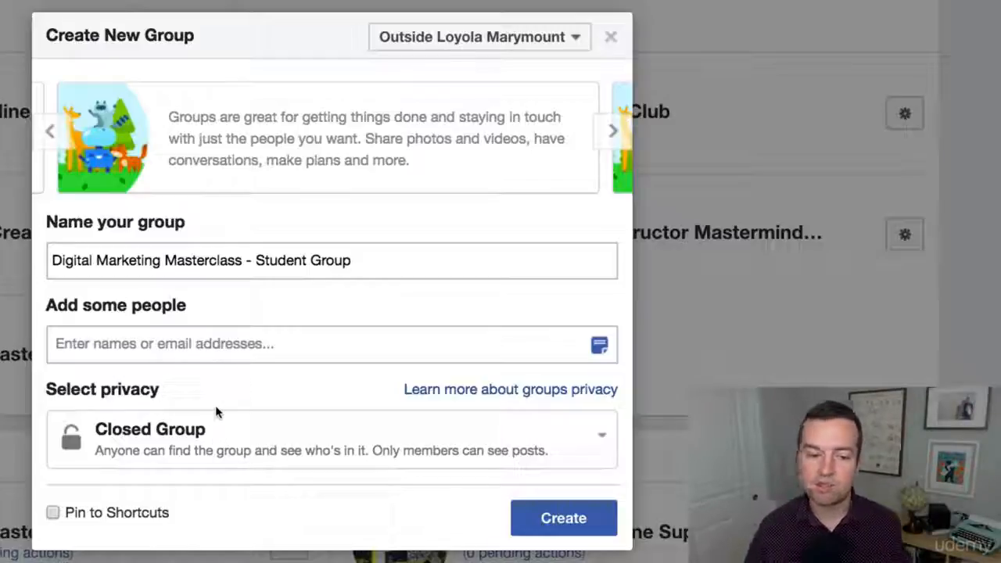
left_click(232, 440)
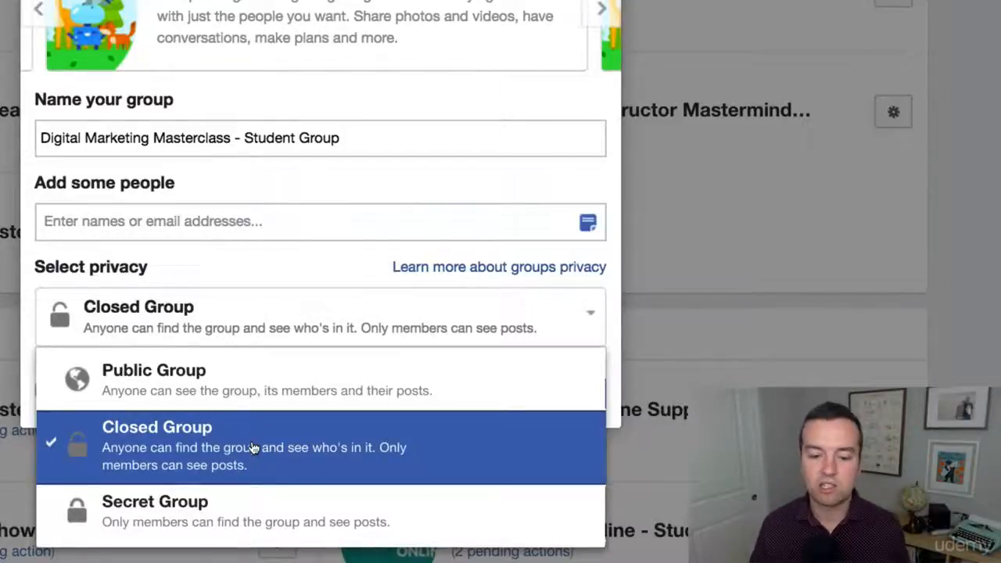
left_click(257, 446)
left_click(560, 530)
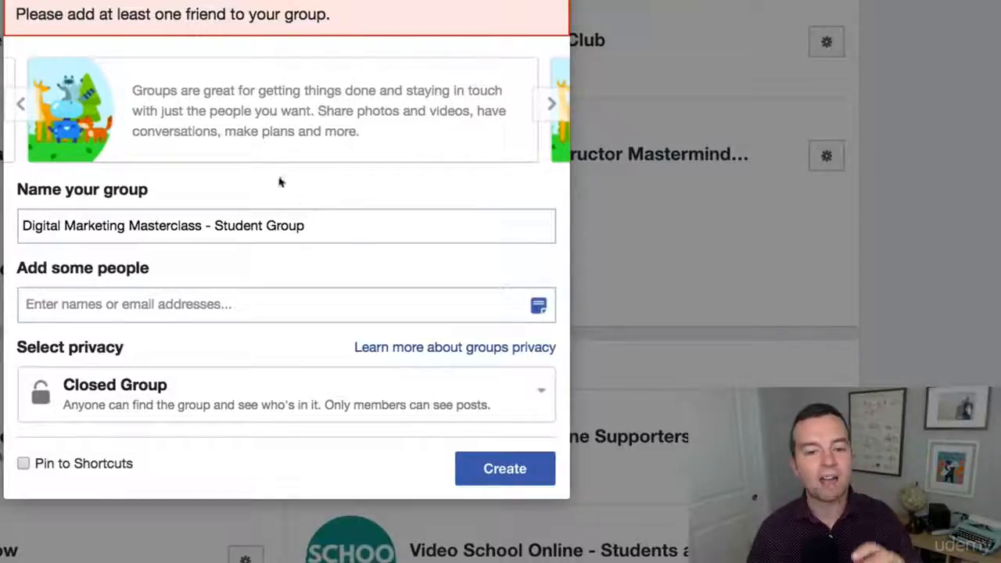
- Search for a friend and add them as the group's first member
left_click(190, 293)
type("Diego")
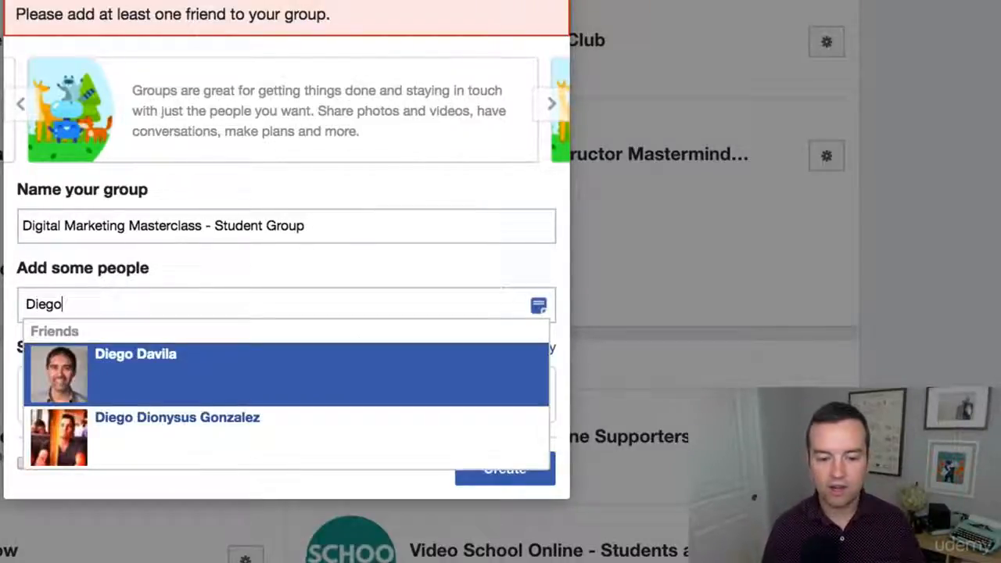
left_click(187, 371)
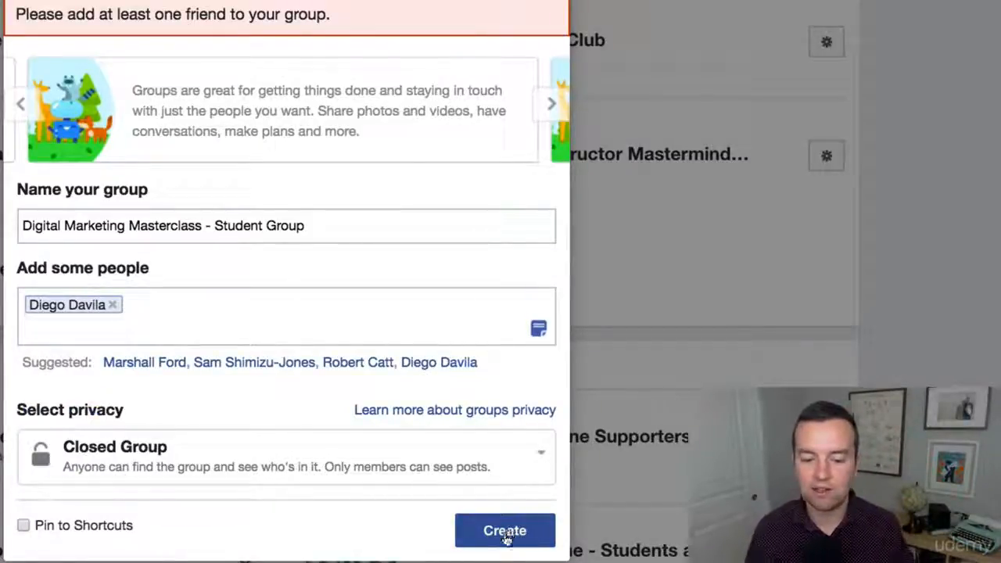
- Create the group pinned to shortcuts, choosing the trophy as its icon
left_click(24, 525)
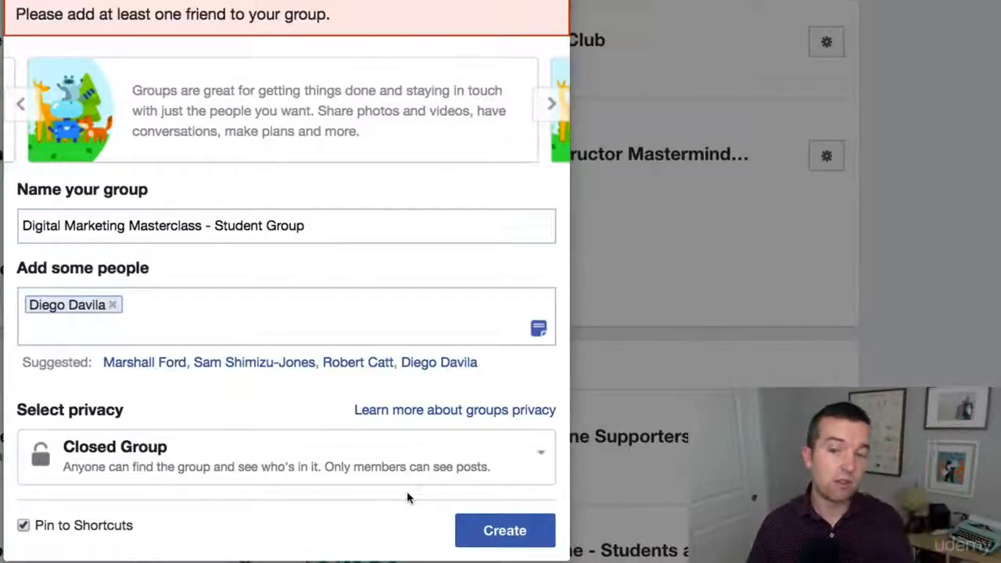
left_click(518, 535)
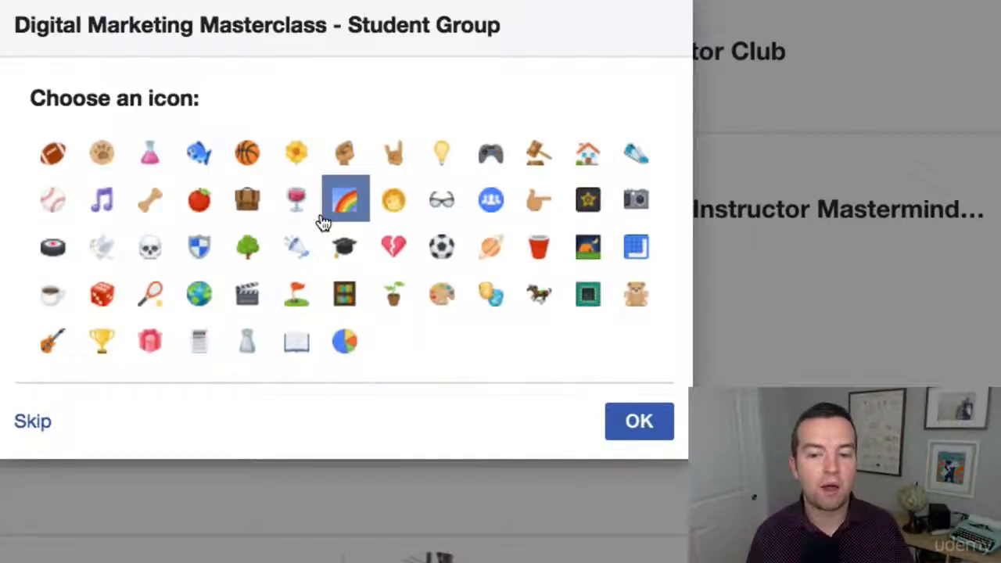
left_click(100, 353)
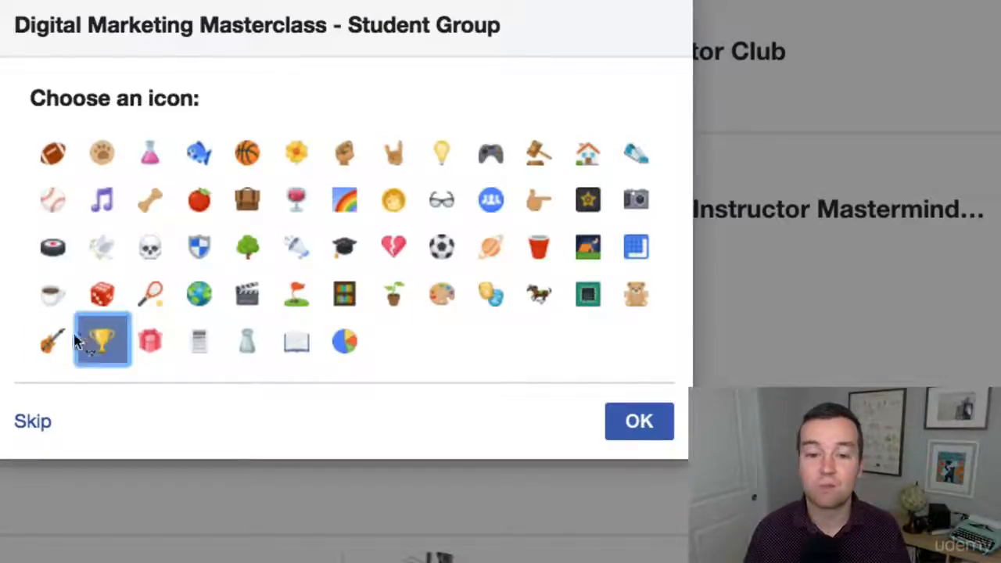
left_click(639, 422)
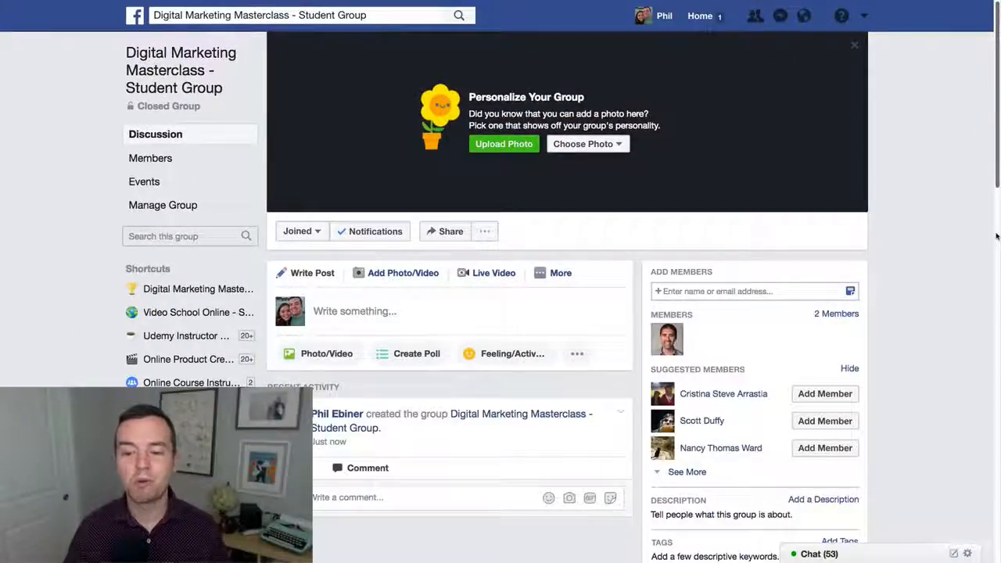
left_click(680, 291)
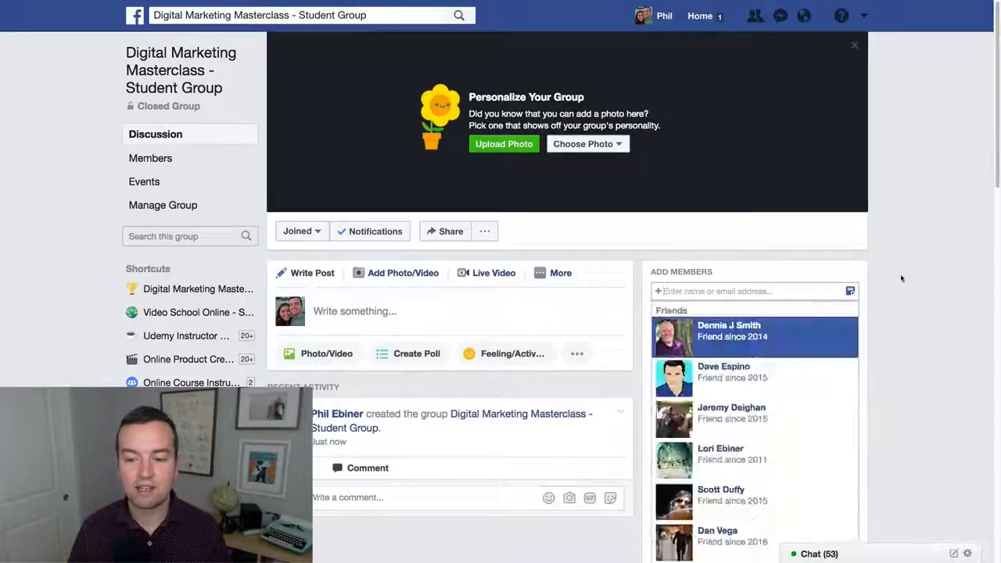
left_click(957, 244)
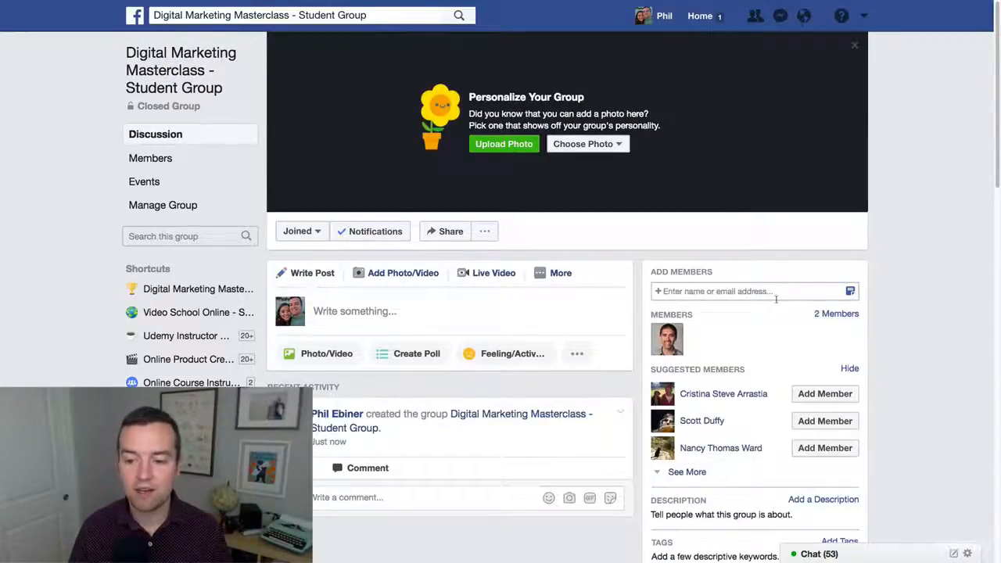
scroll(970, 219, "down", 1)
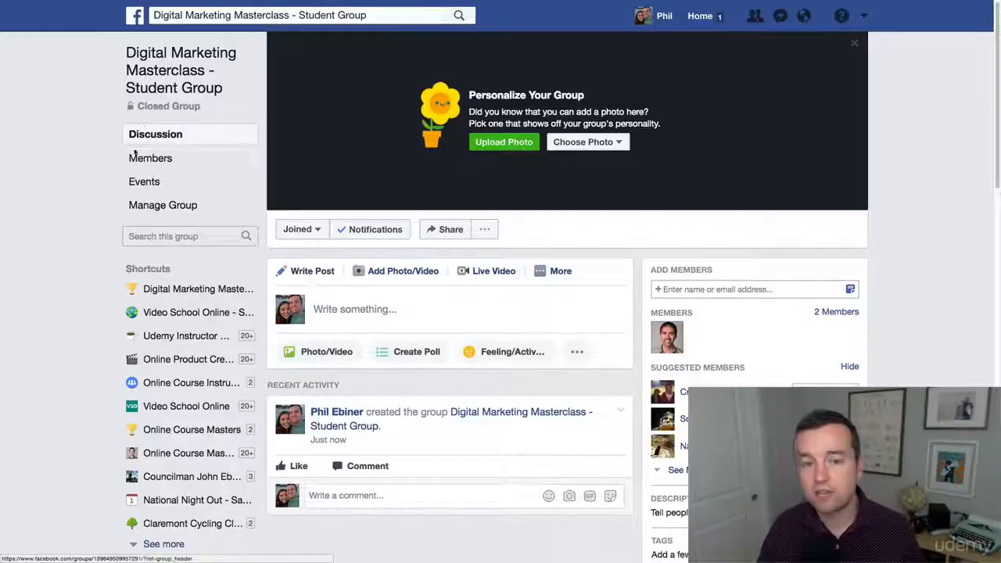
- Open the group's settings and set the group type to Study Group
left_click(153, 205)
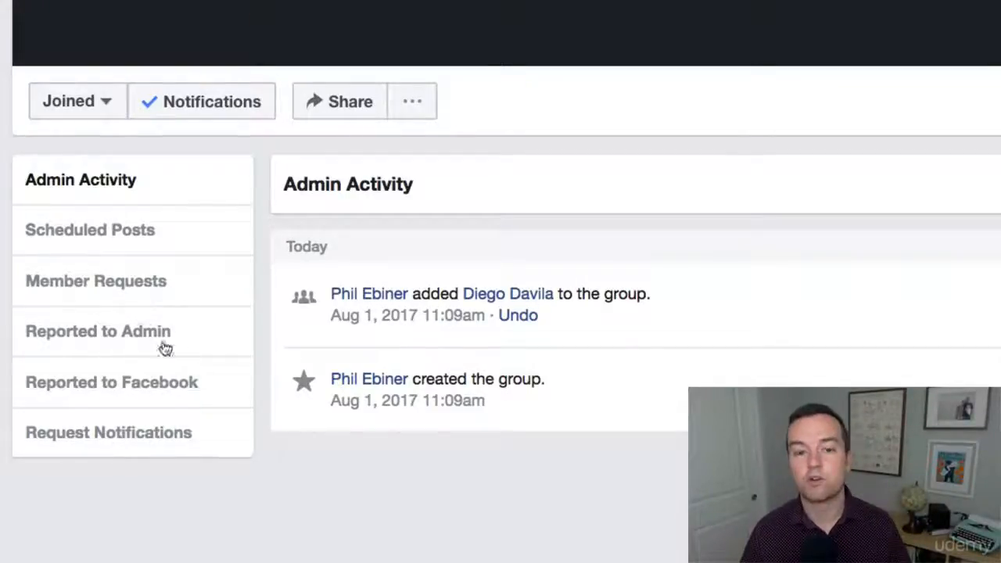
left_click(409, 107)
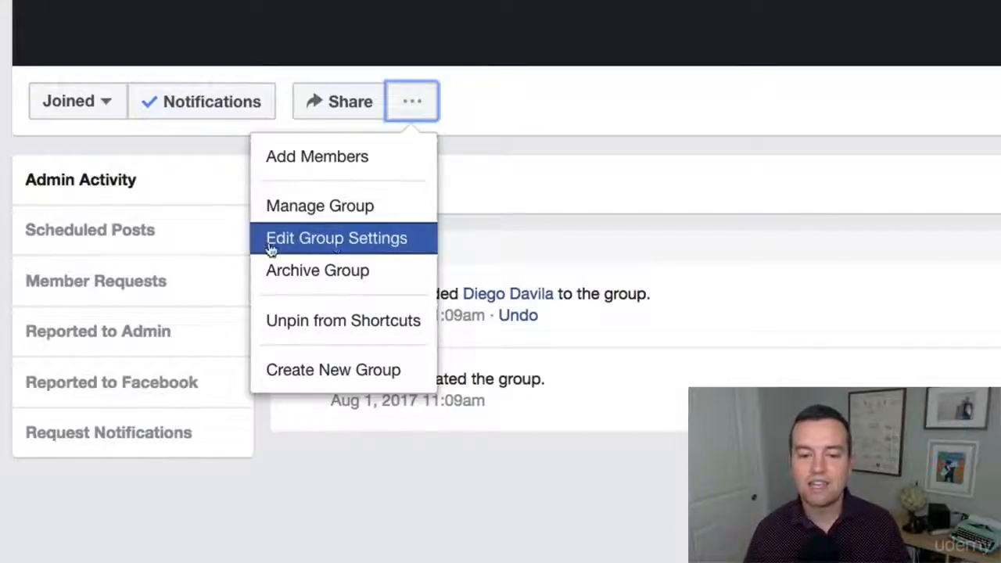
left_click(372, 247)
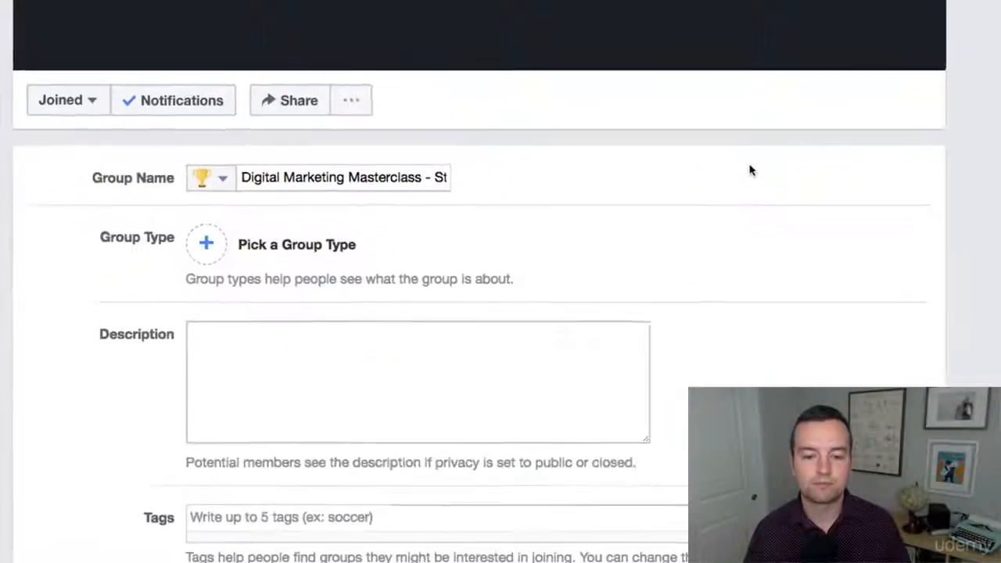
scroll(735, 194, "down", 3)
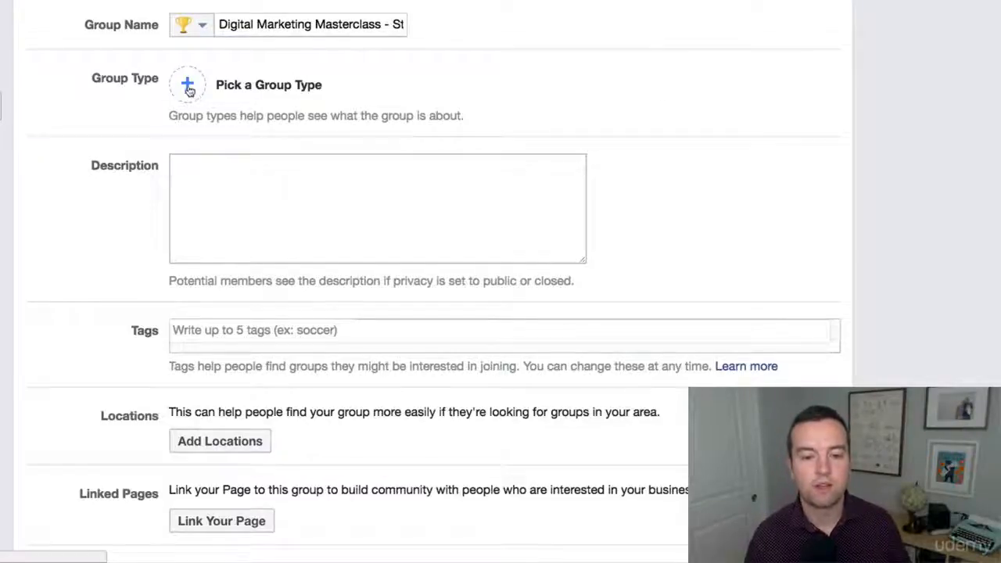
left_click(224, 89)
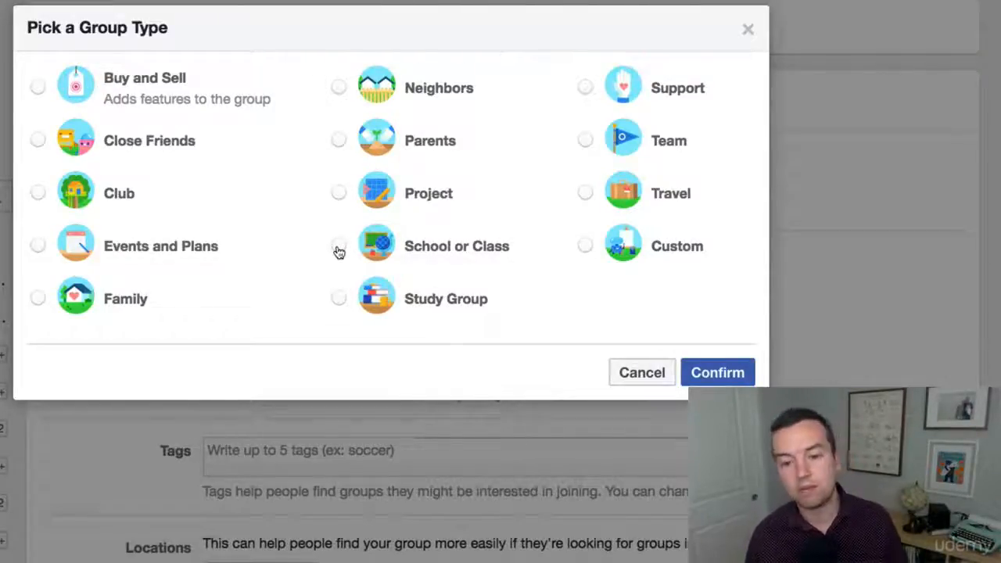
left_click(338, 298)
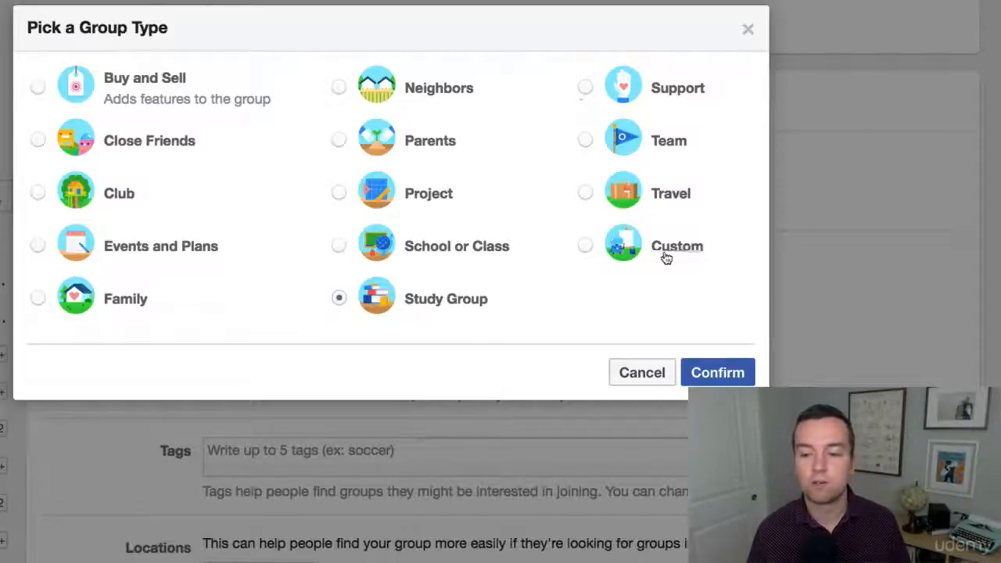
left_click(585, 245)
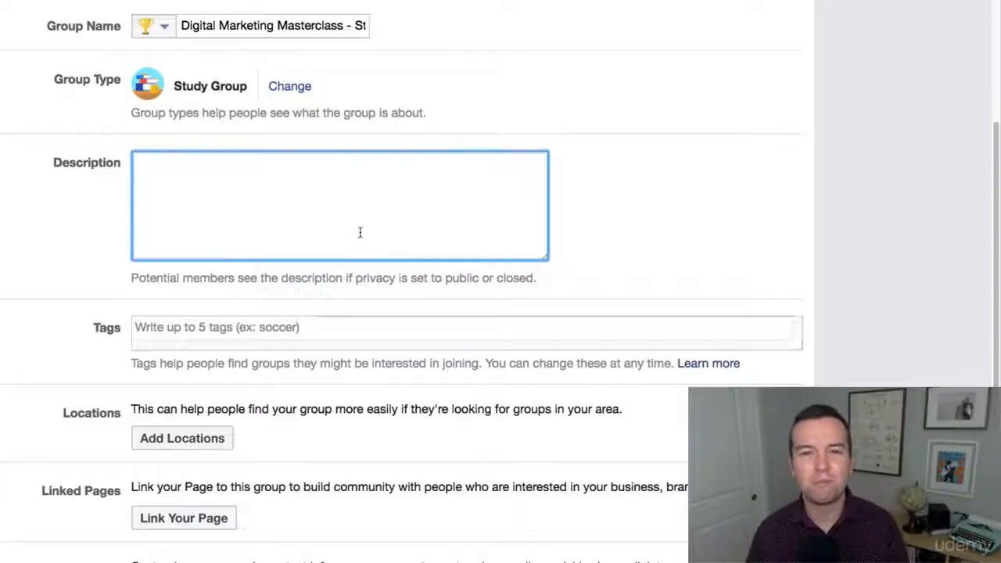
- Enter marketing in the group's tags field
scroll(251, 243, "down", 1)
scroll(255, 244, "down", 3)
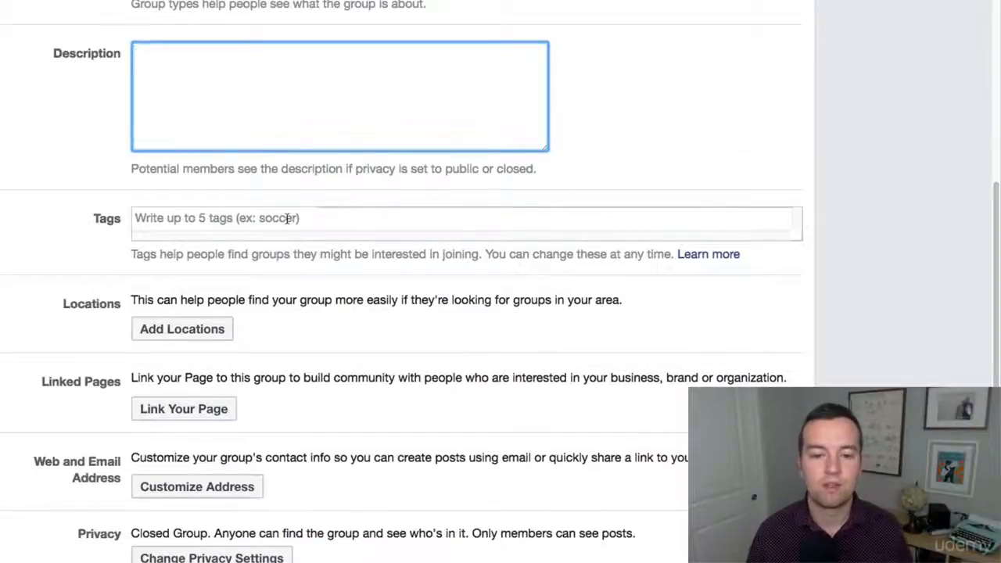
left_click(286, 218)
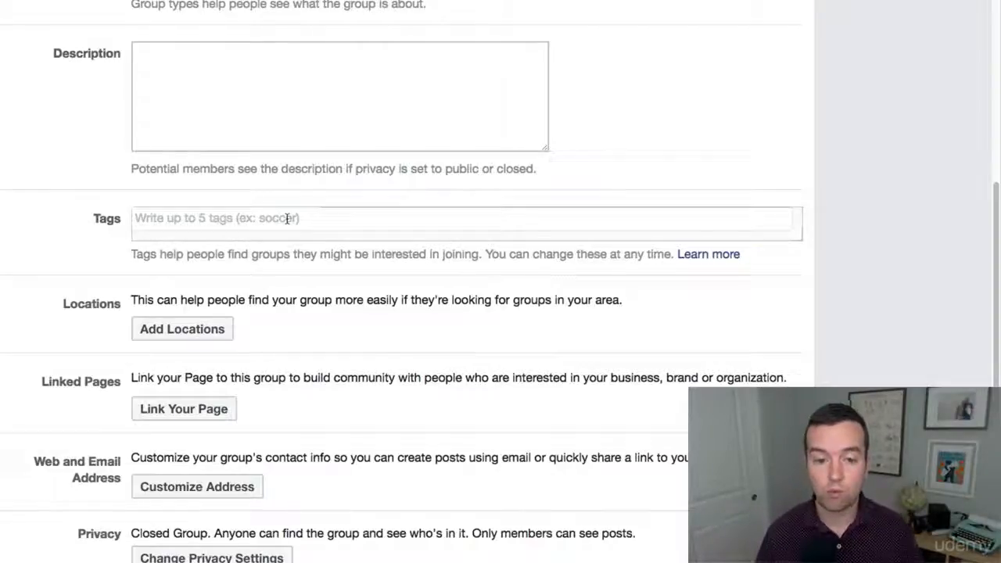
left_click(287, 218)
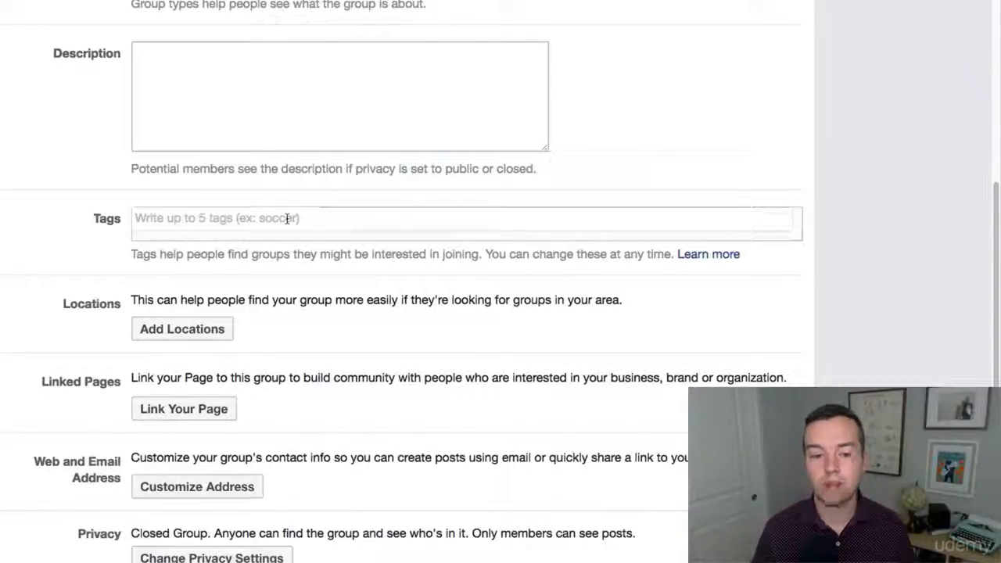
left_click(214, 227)
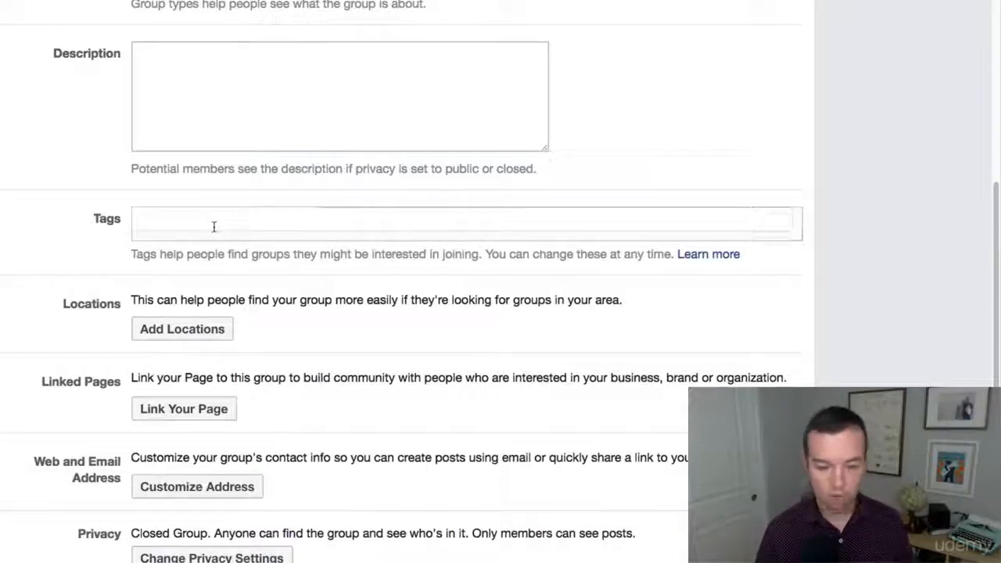
type("marketin")
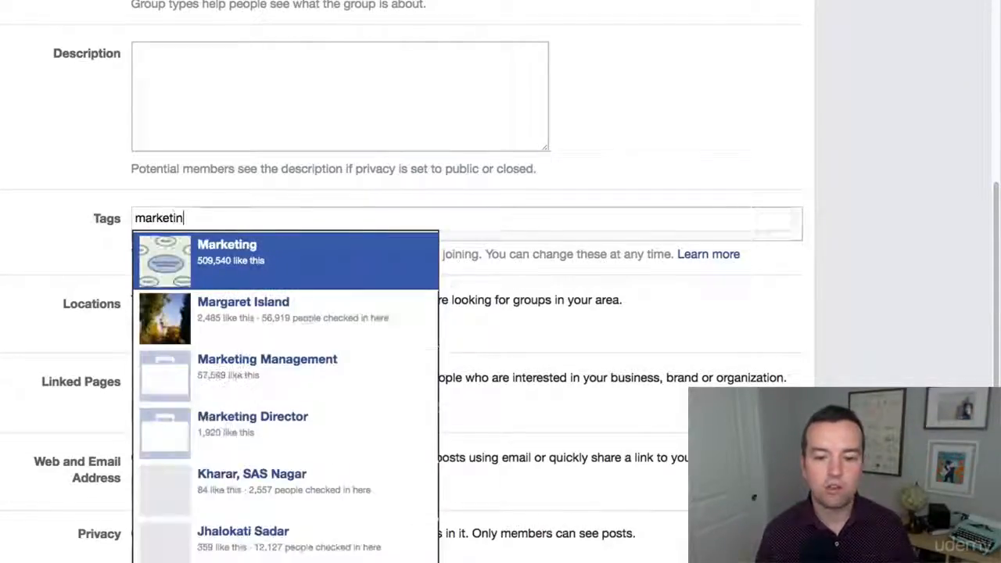
type("g")
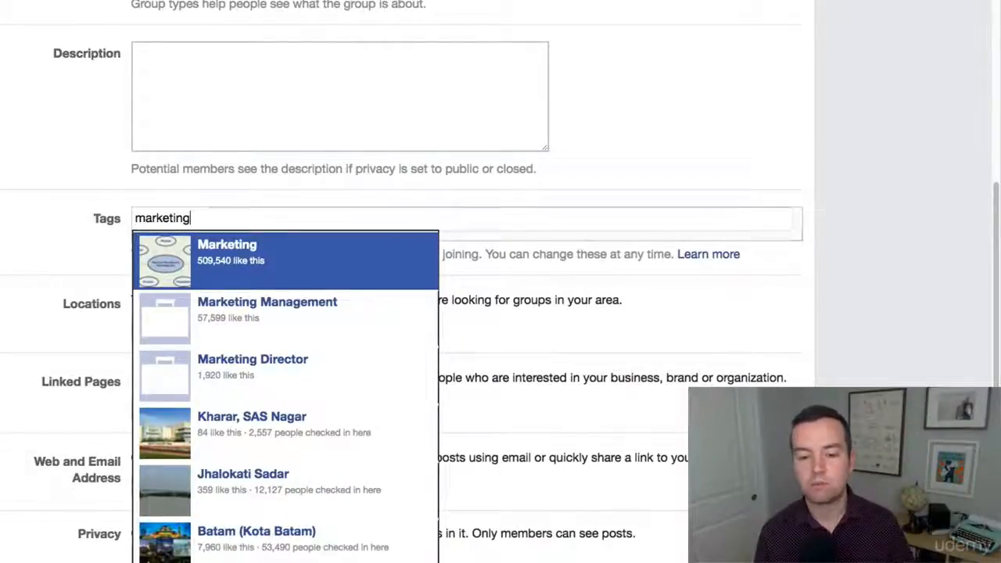
- Replace the tag text with digital marketing
key("super+a")
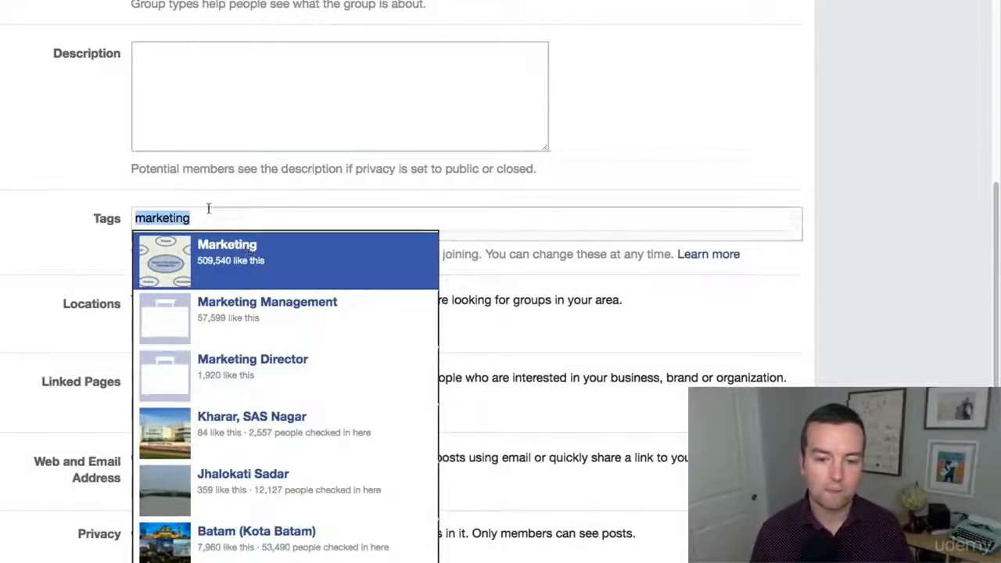
type("digital")
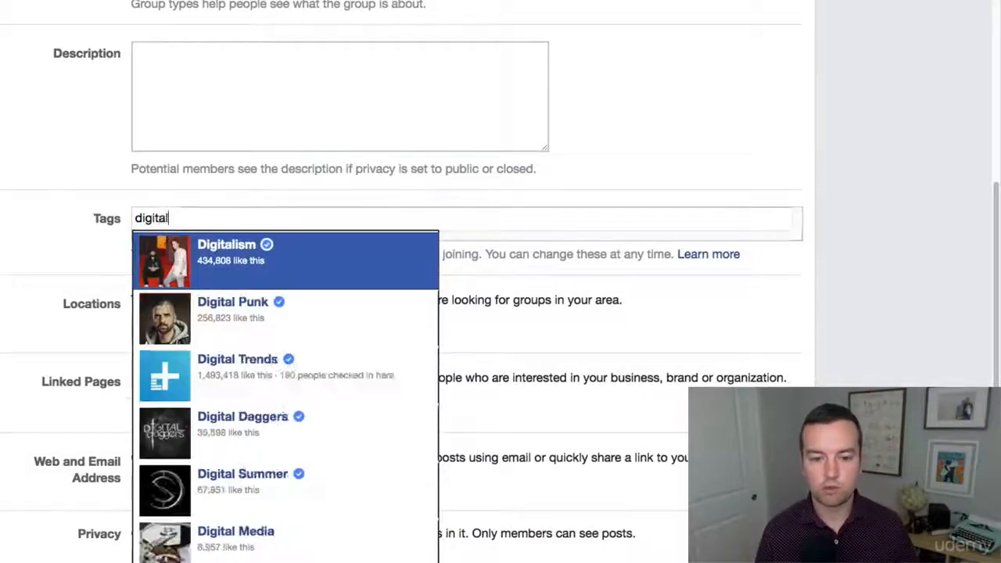
type(" marketing")
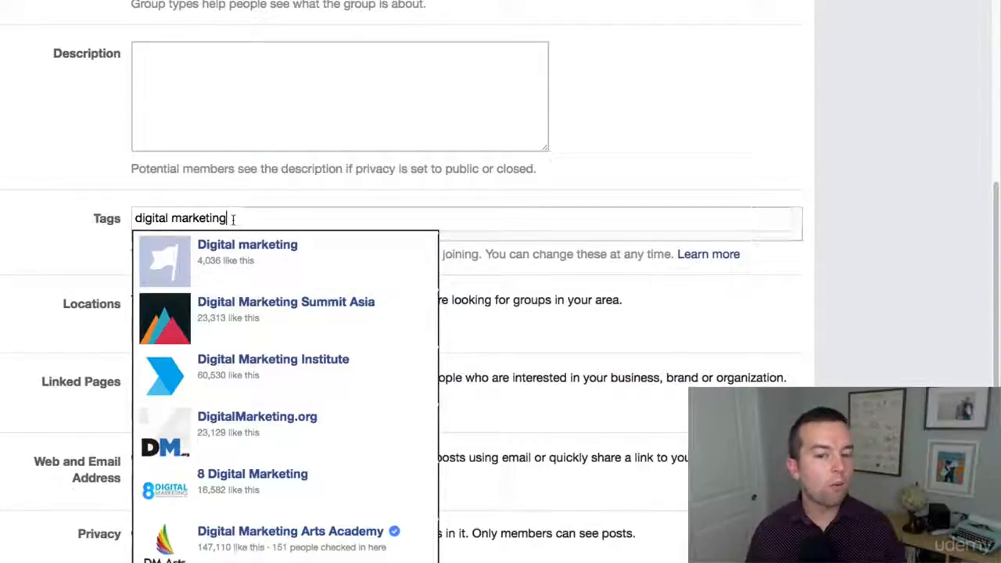
- Replace the tag text with marketing
left_click_drag(232, 219, 54, 201)
type("ma")
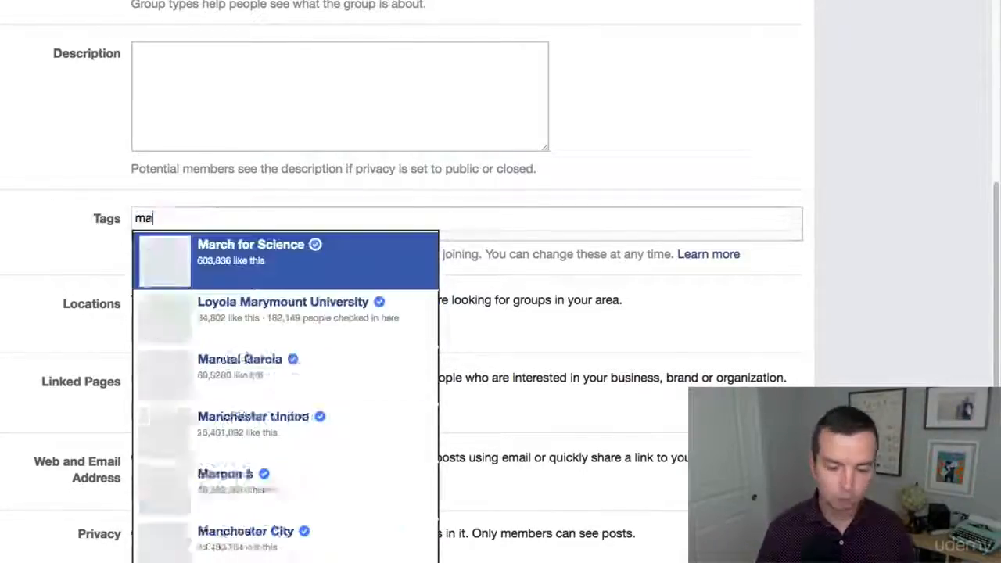
type("rketing")
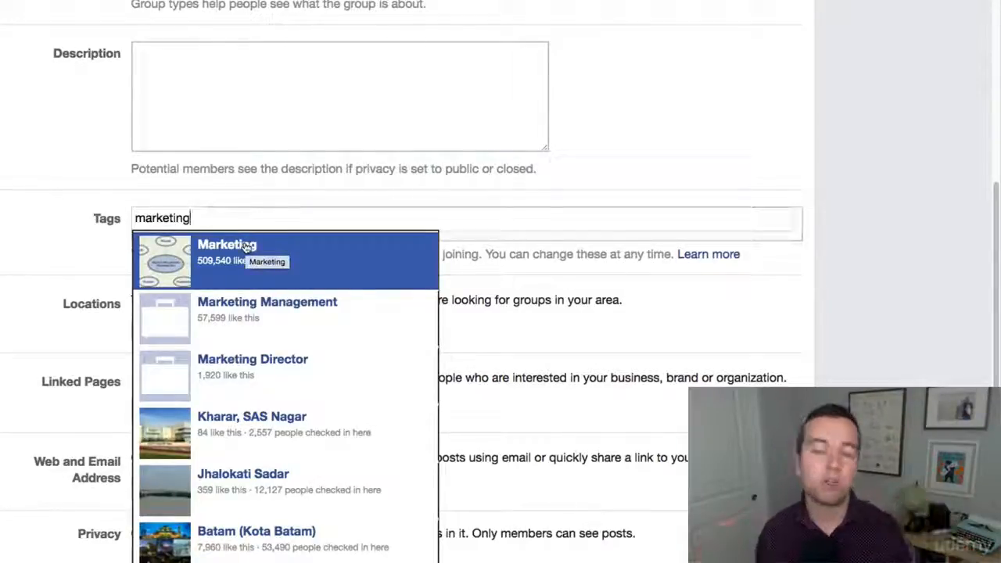
- Clear the tags field and enter youtube as the tag
left_click_drag(265, 211, 101, 218)
left_click(204, 227)
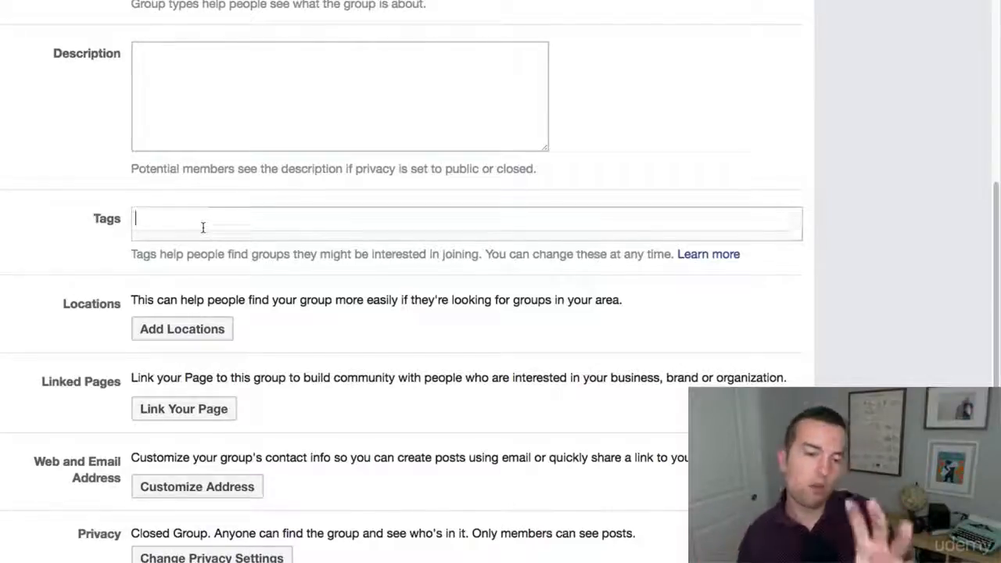
type("youtube")
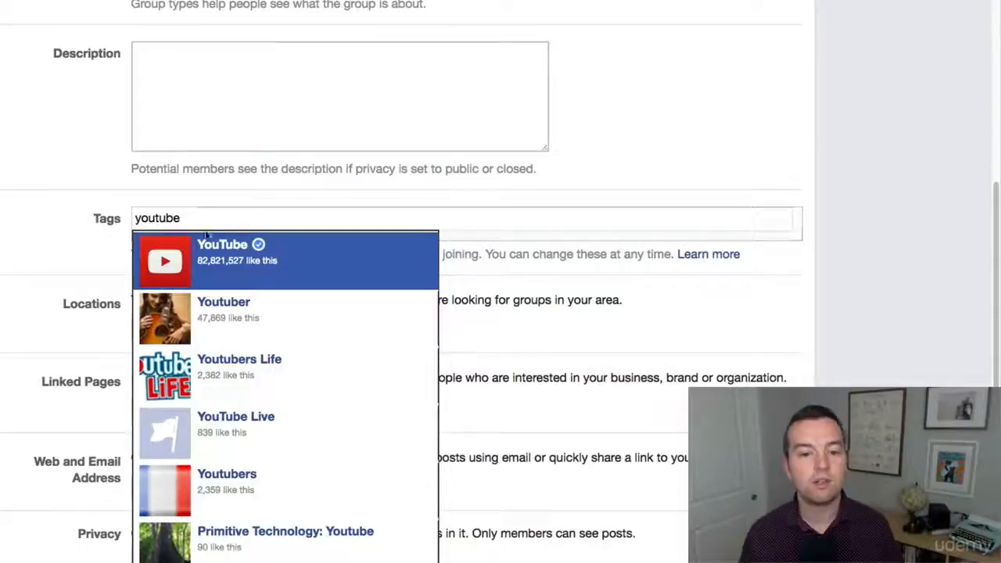
- Replace the tag text with social media and leave the tags field
key("ctrl+a")
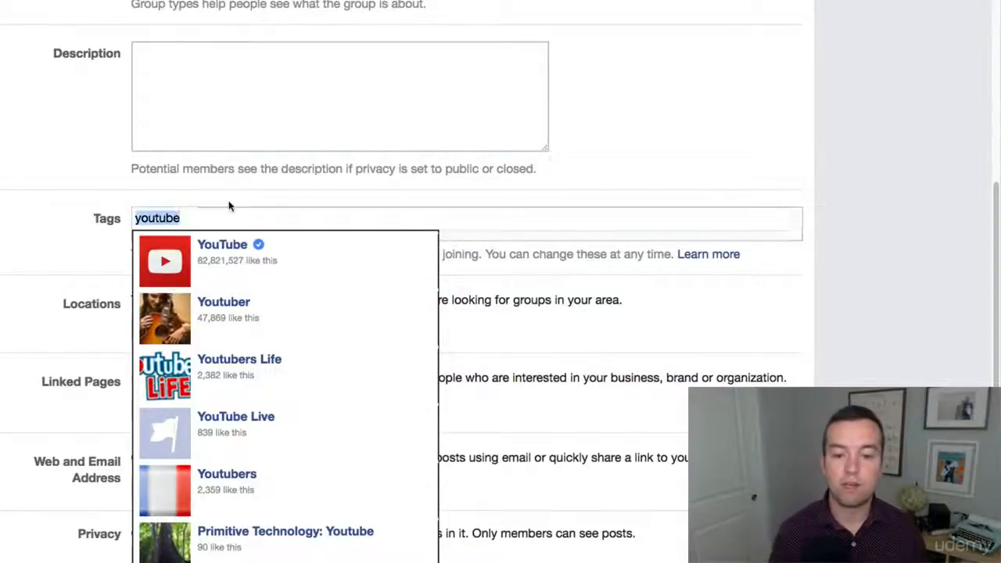
type("social media")
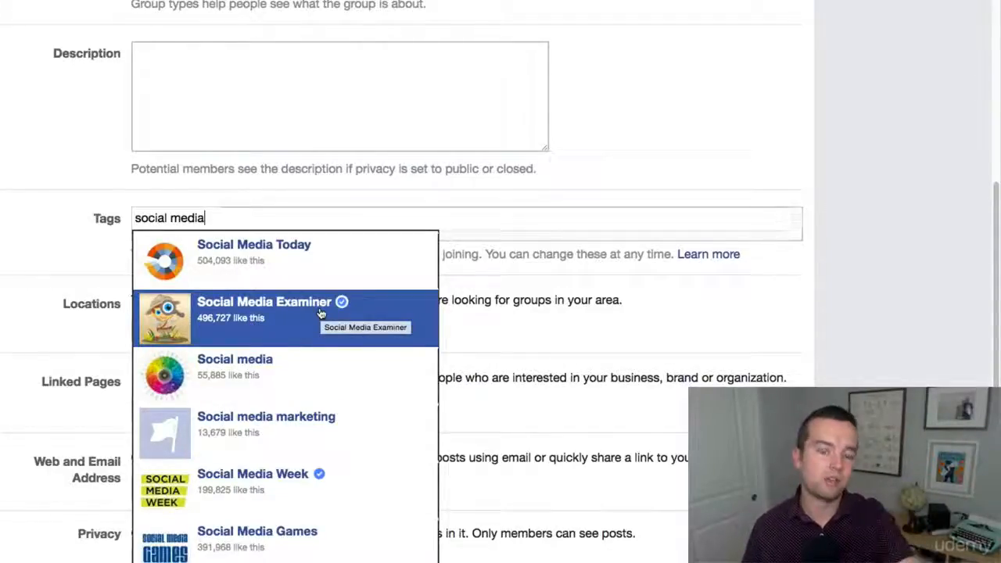
left_click(805, 283)
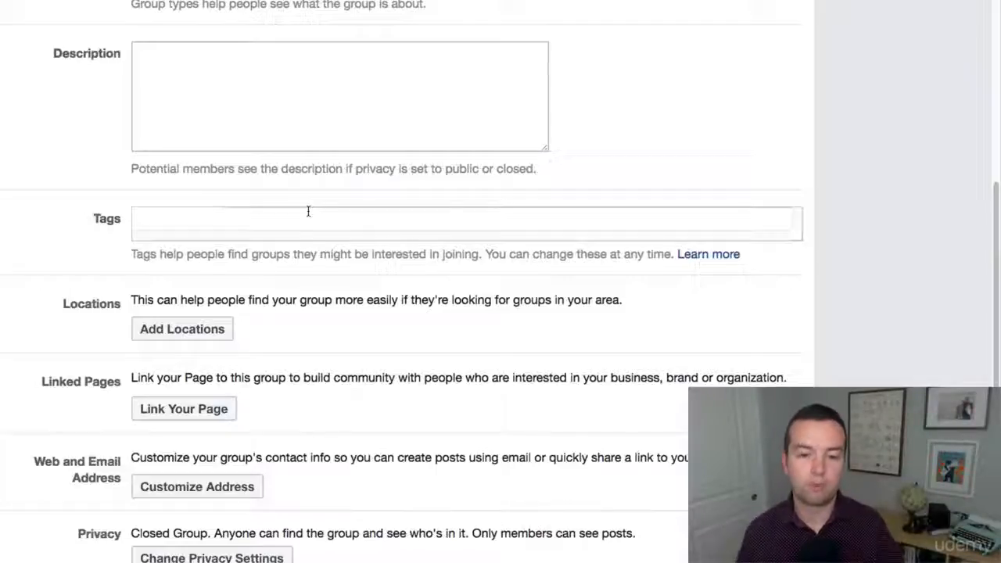
- Publish a post saying Hi! in the group
scroll(569, 234, "down", 1)
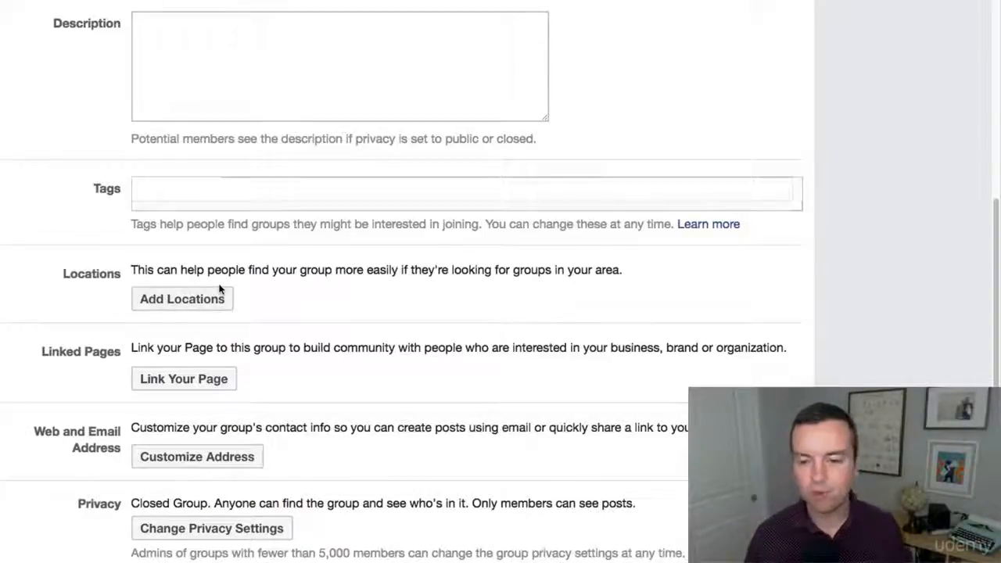
scroll(360, 306, "down", 3)
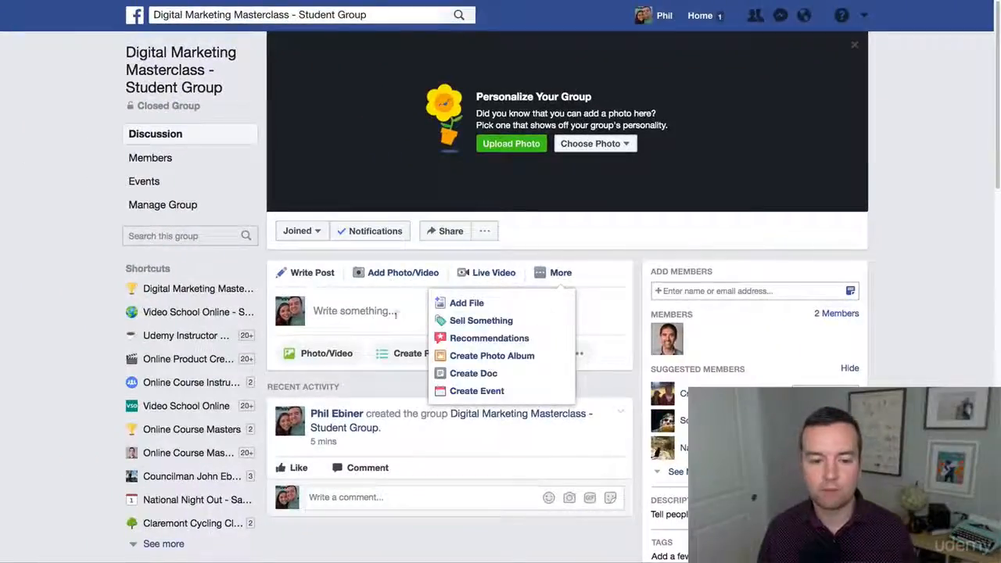
left_click(396, 314)
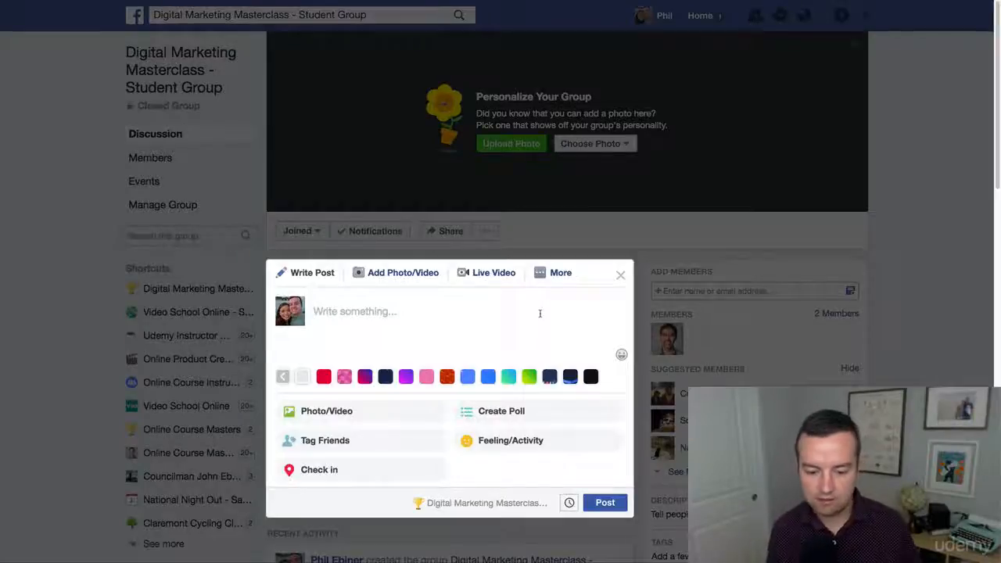
type("Hi")
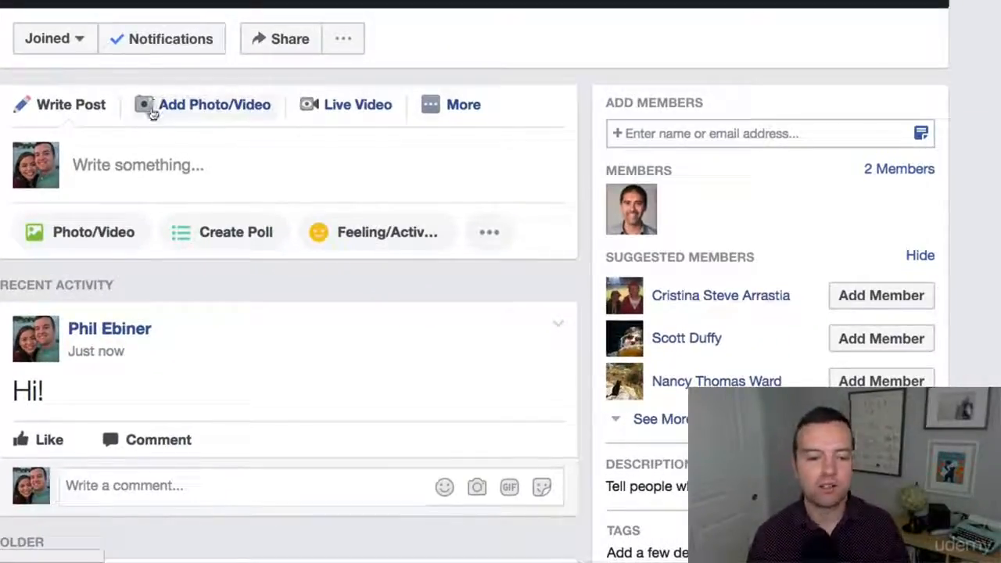
- Reopen the group settings and try customizing the web address as digitalmarketingmasterclass
left_click(342, 41)
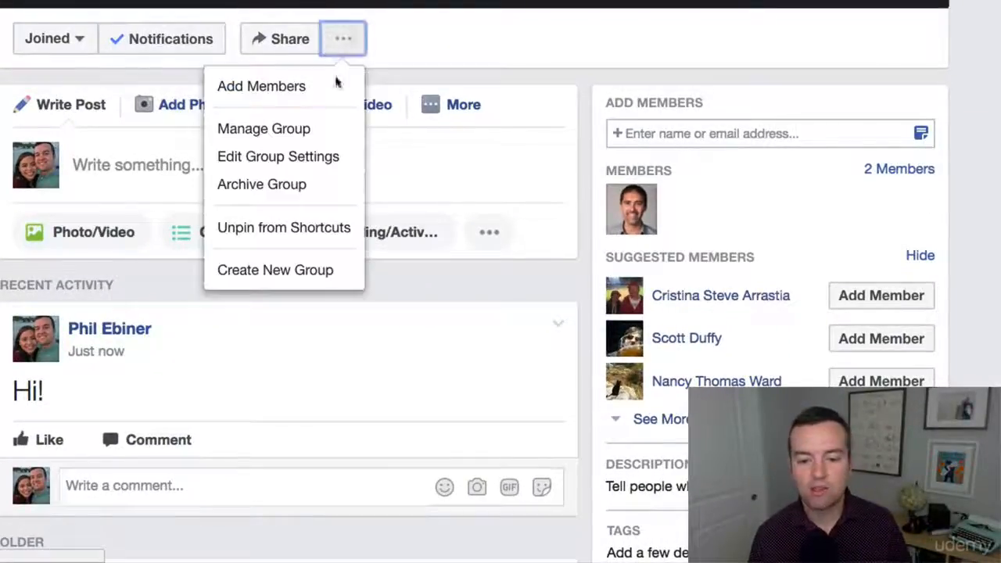
left_click(297, 156)
scroll(386, 136, "down", 5)
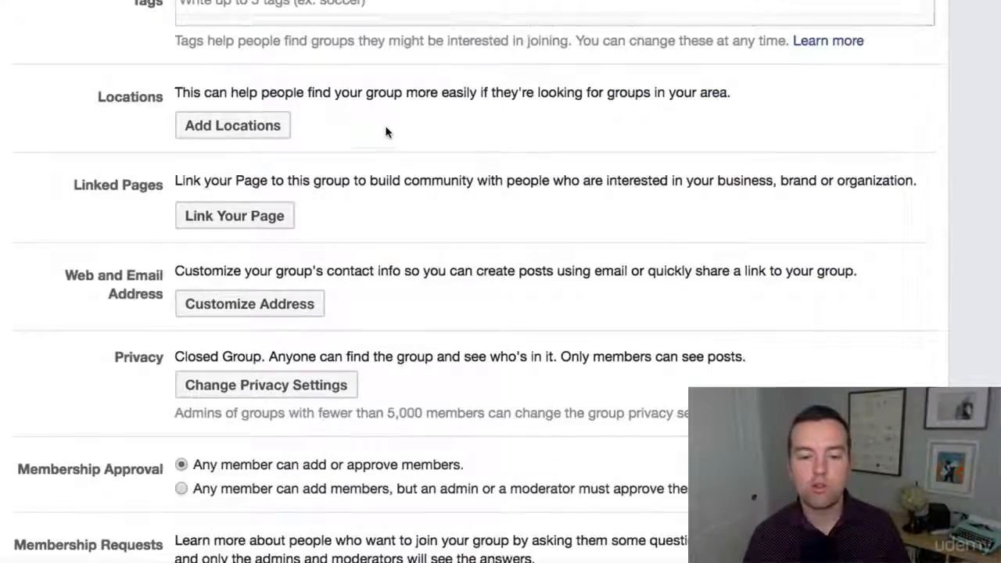
scroll(485, 194, "down", 5)
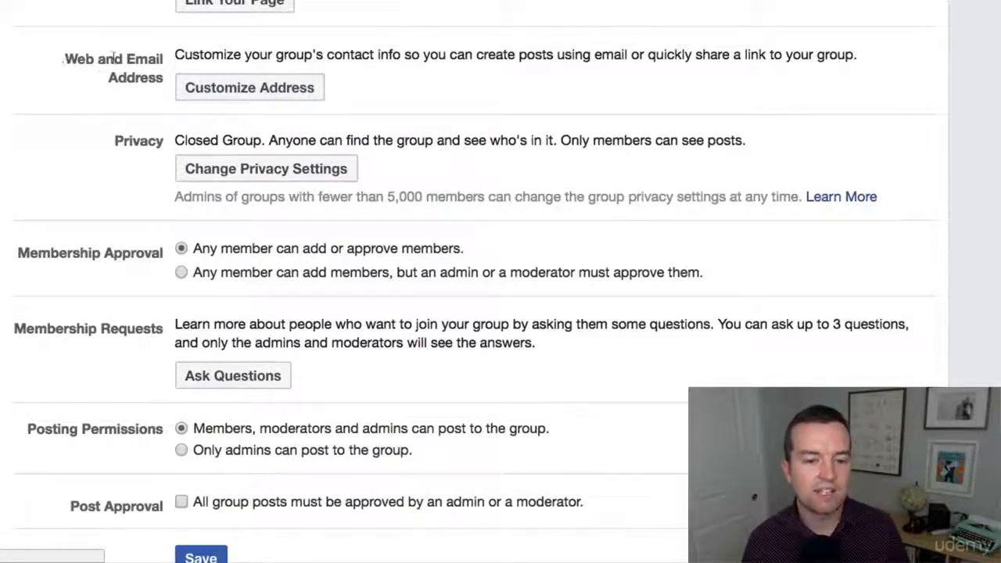
left_click(208, 86)
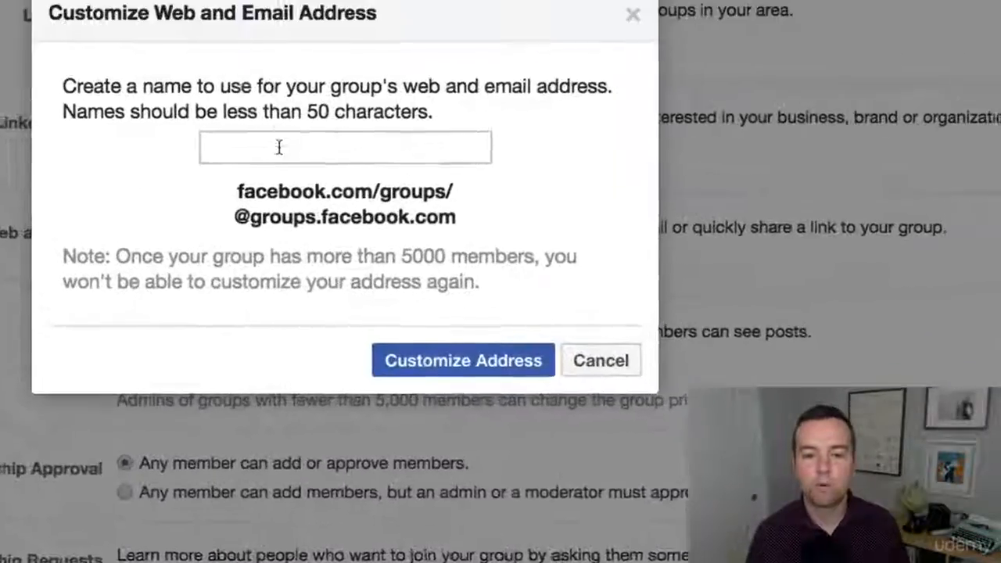
type("digitalmarke")
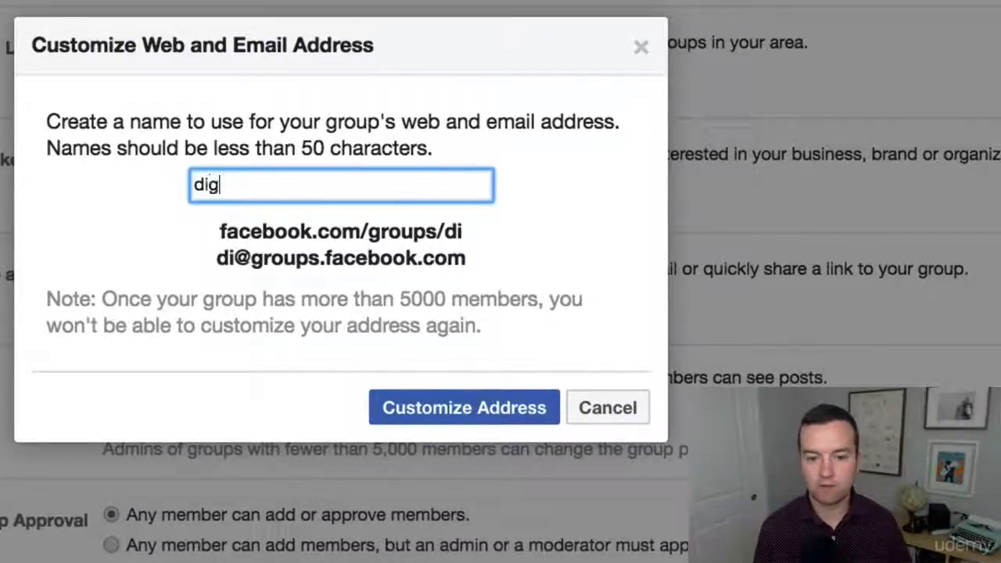
type("ting-masterclass-students")
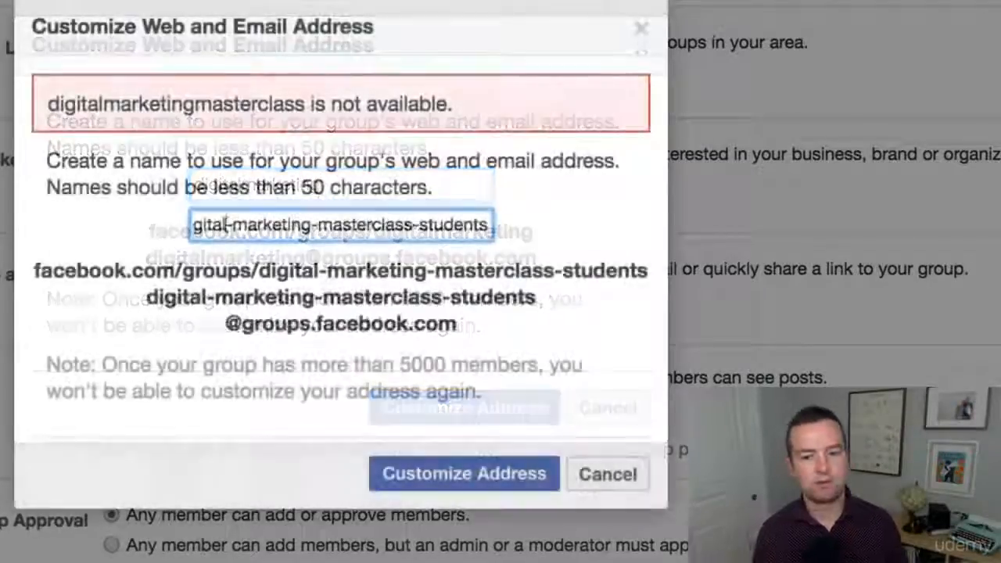
- Shorten the suggested address to digital-marketing-students, submit it, and close the address dialog
left_click(420, 227)
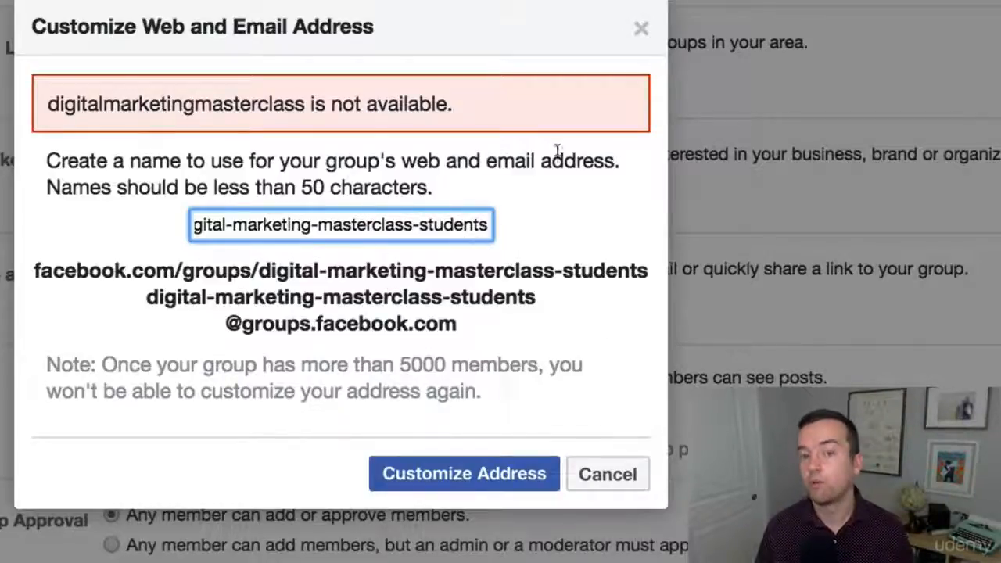
double_click(380, 226)
key("BackSpace")
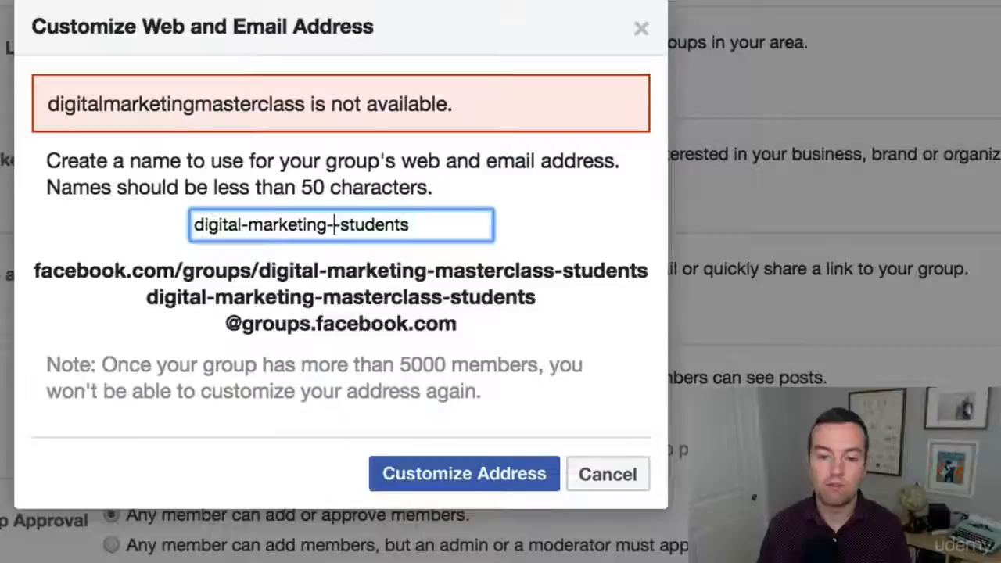
key("BackSpace")
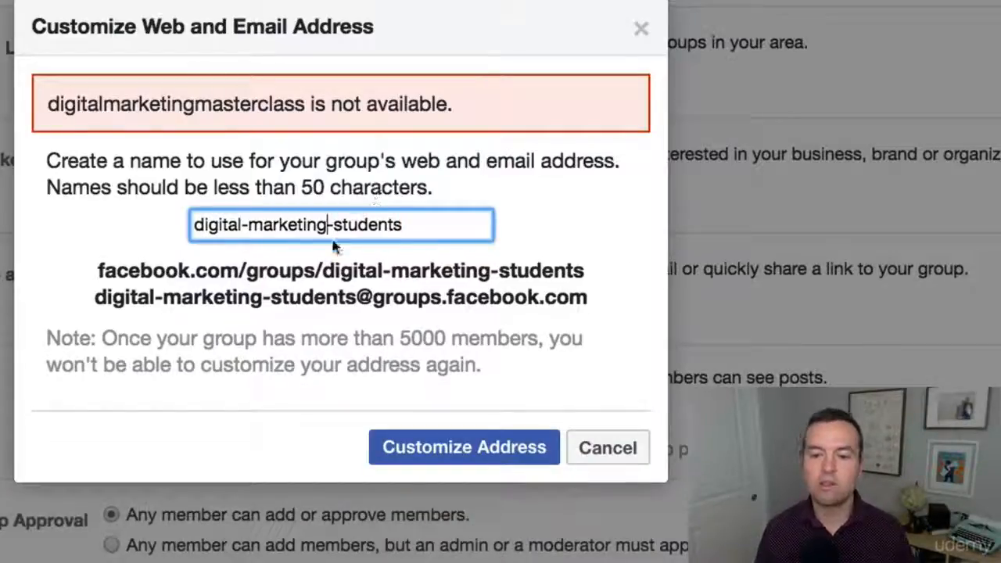
left_click(478, 449)
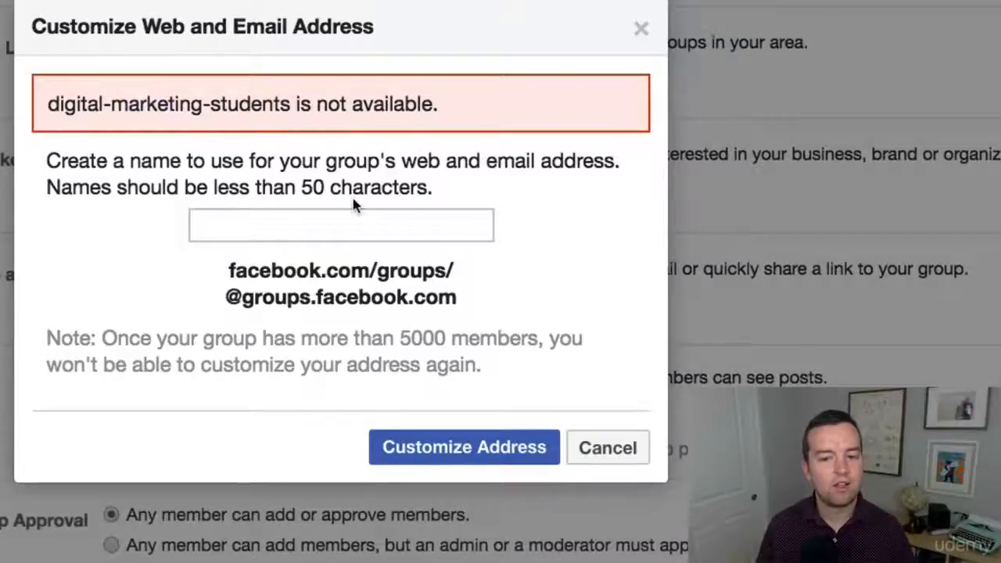
left_click(640, 29)
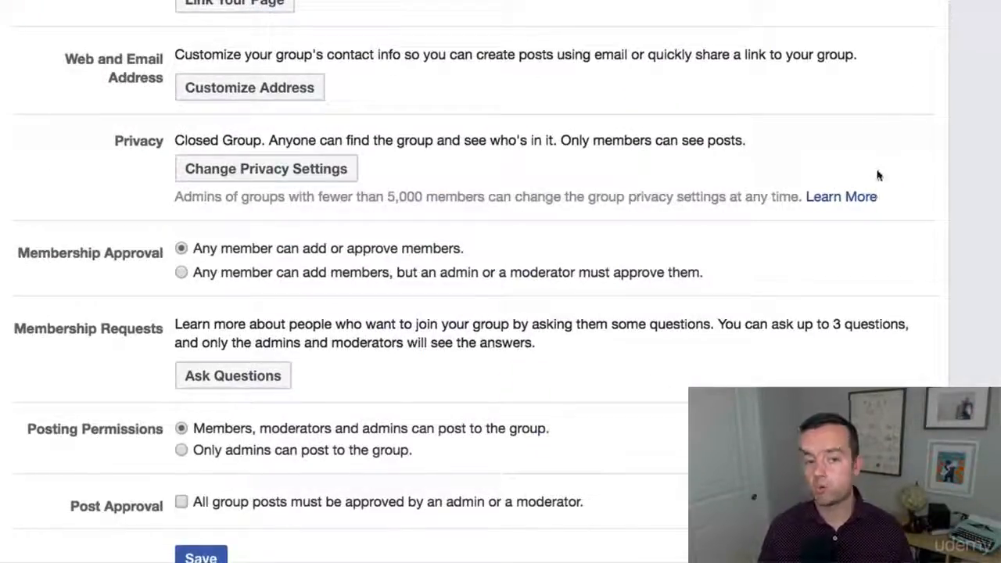
- Set membership approval so an admin or moderator must approve new members
scroll(877, 175, "down", 2)
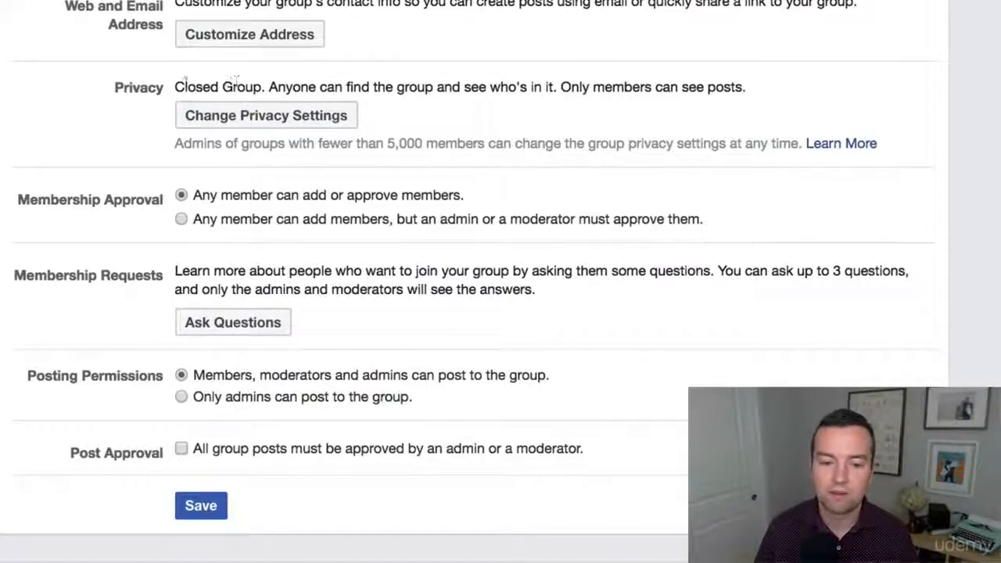
left_click(296, 115)
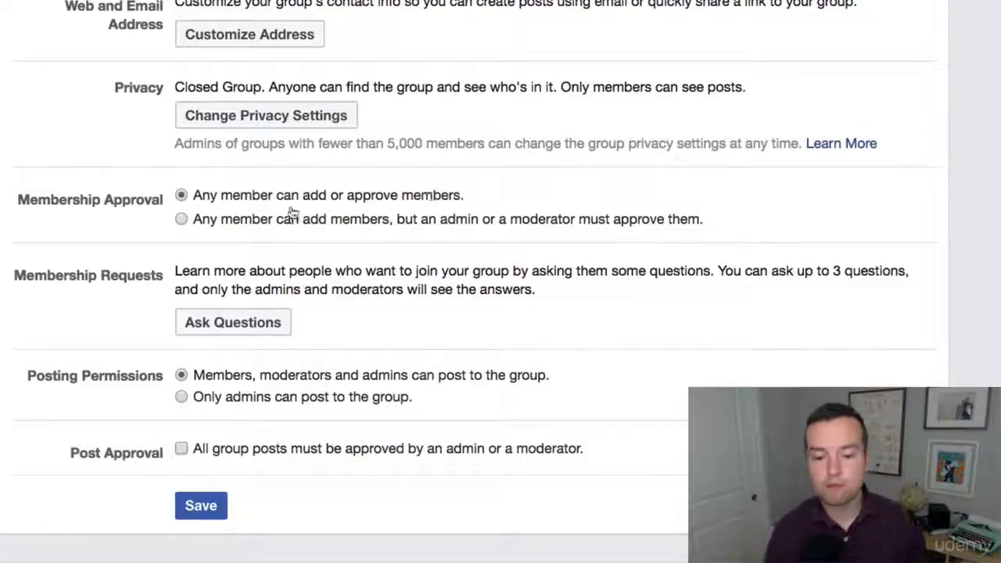
left_click(180, 218)
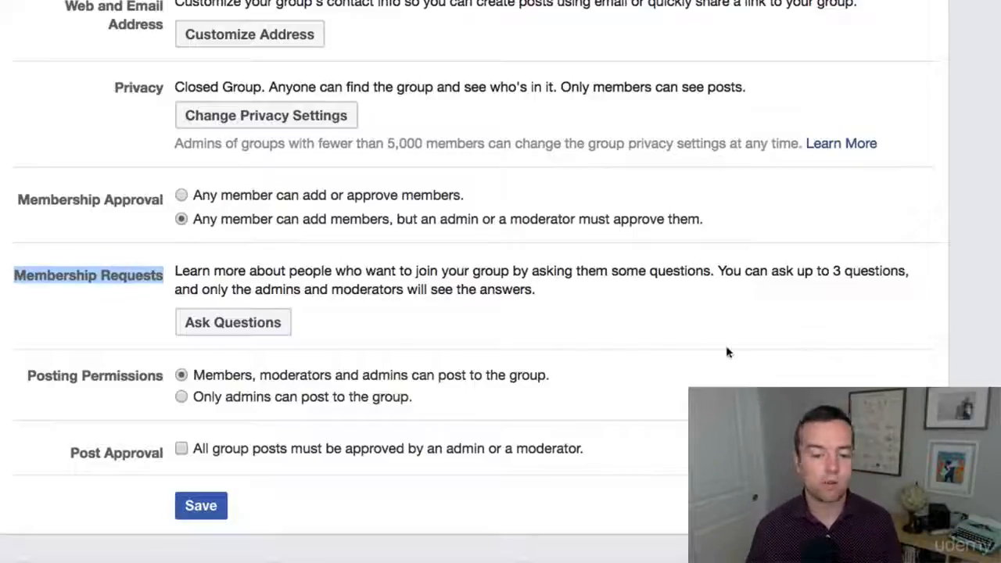
- Open the membership questions dialog, add an empty question field, and close it without saving
left_click(91, 274)
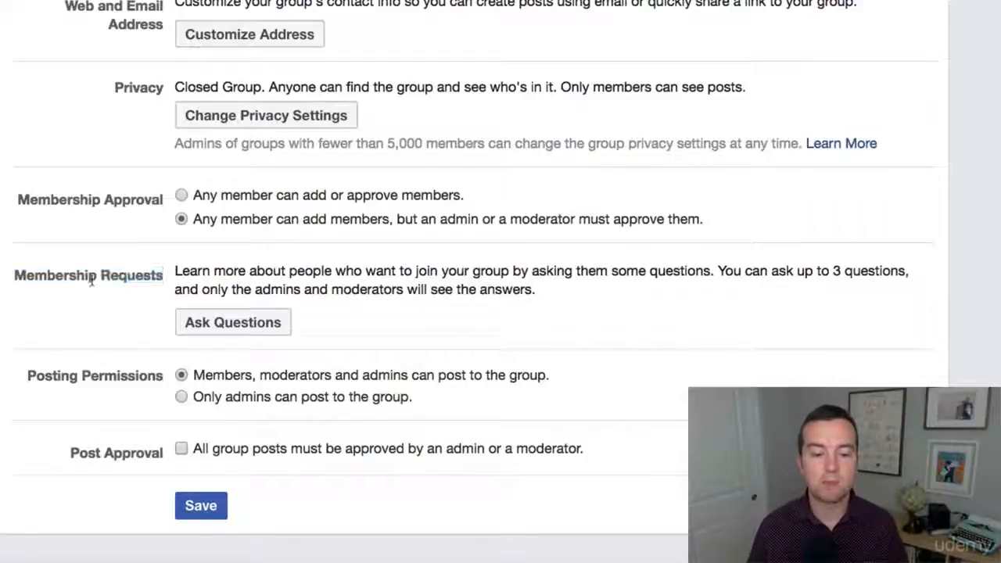
left_click(210, 334)
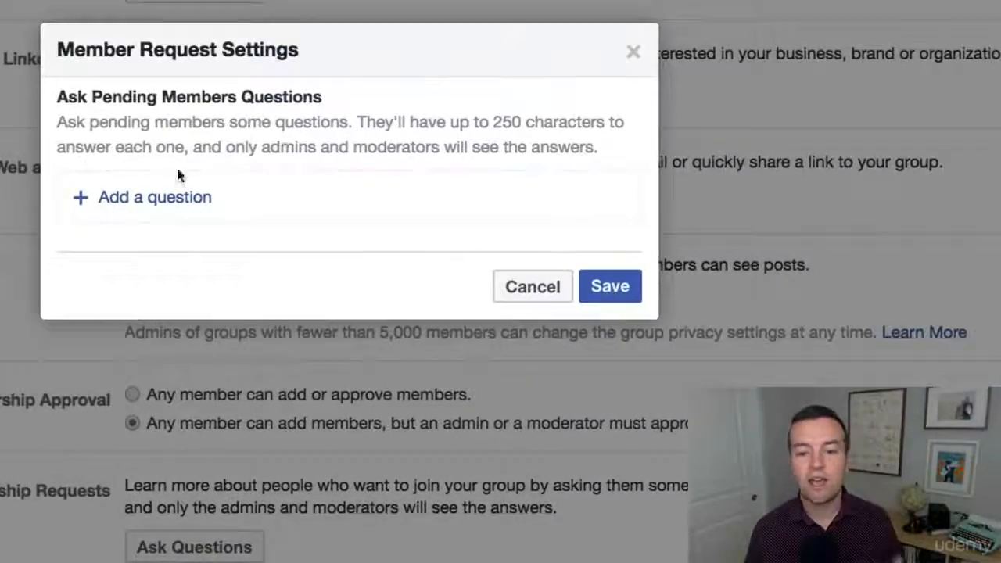
left_click(165, 202)
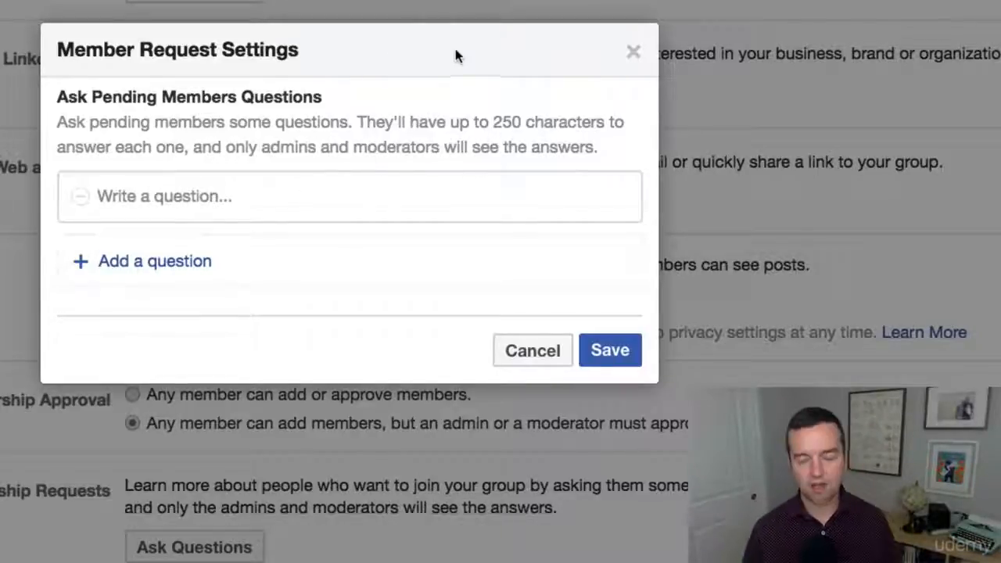
left_click(633, 53)
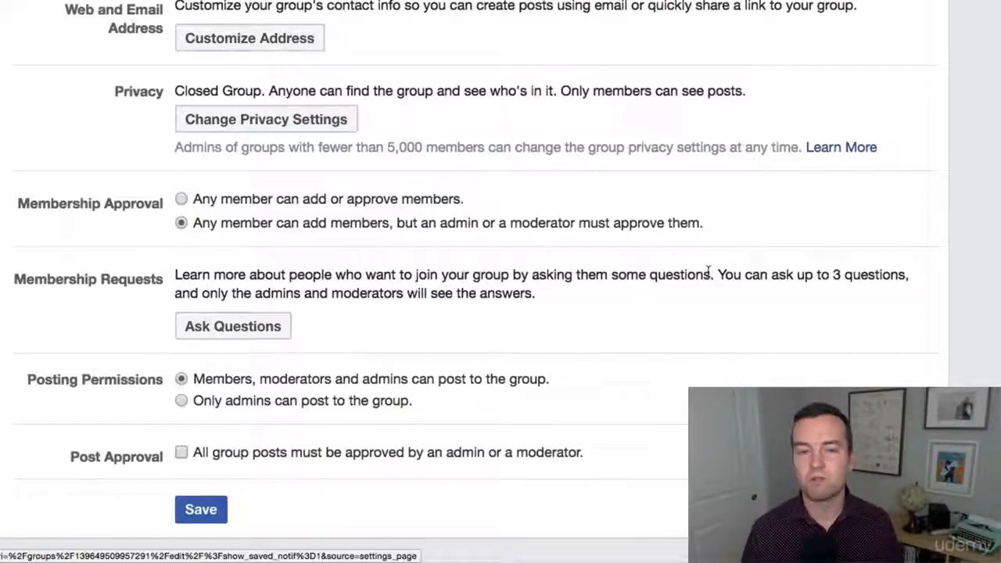
- Toggle the post approval option on and off and save the group settings
scroll(788, 352, "down", 1)
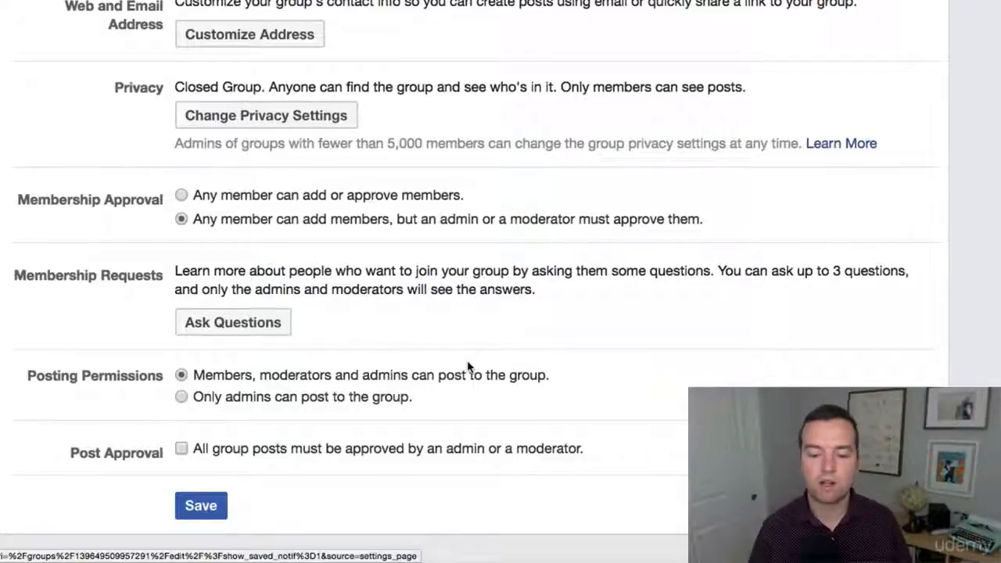
left_click(180, 448)
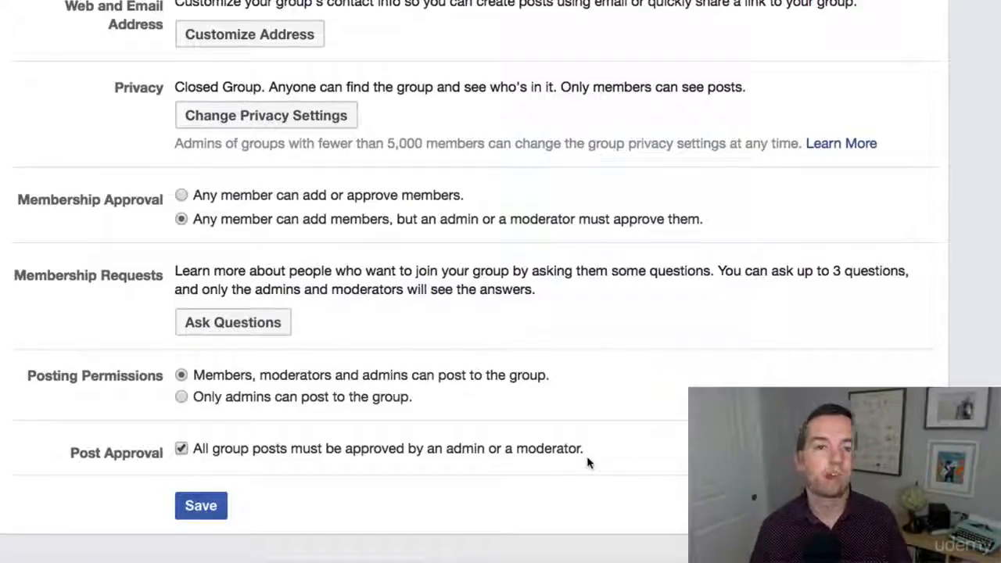
left_click(180, 449)
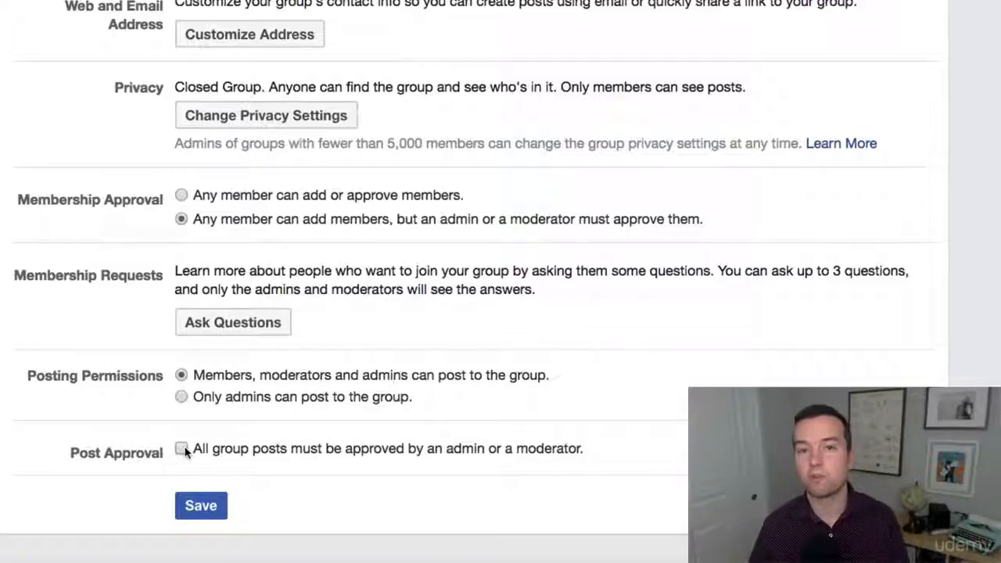
left_click(202, 509)
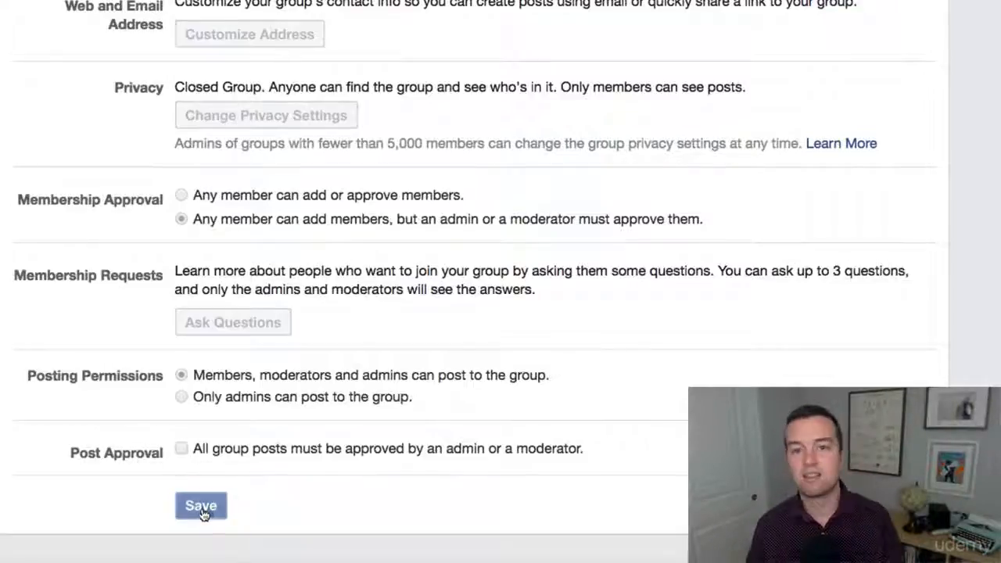